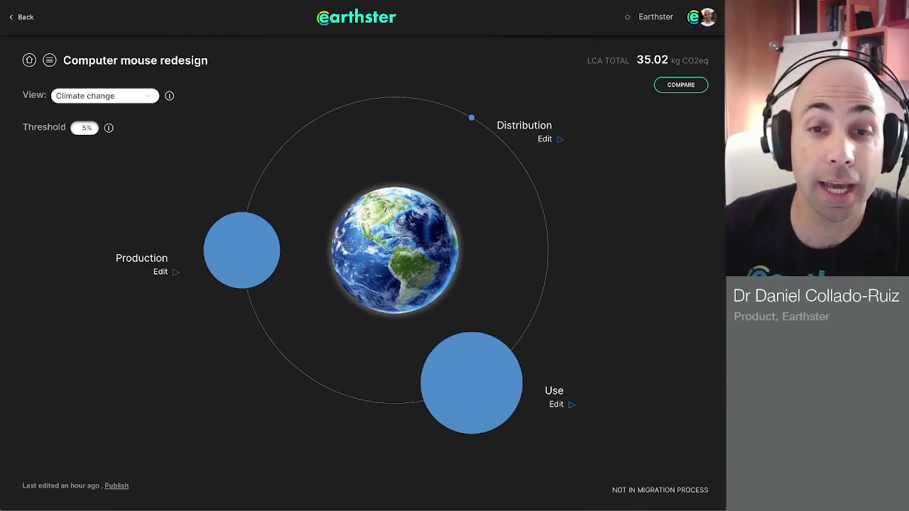
Examine the electricity consumption within the Use stage, including the impact of power while on standby.
click(472, 384)
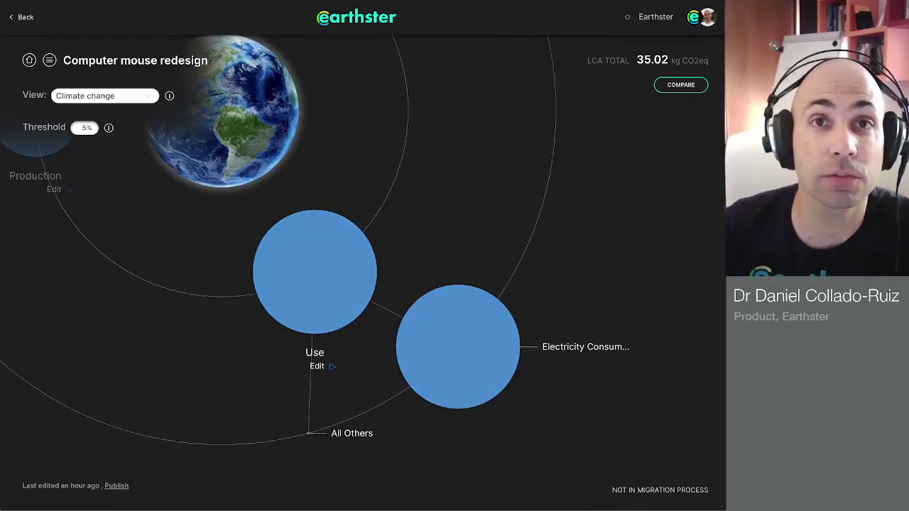
click(458, 346)
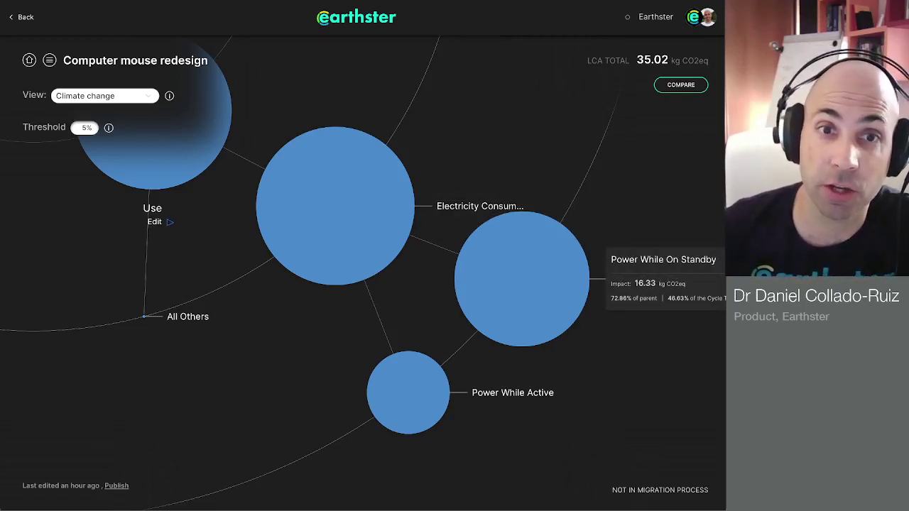
click(335, 206)
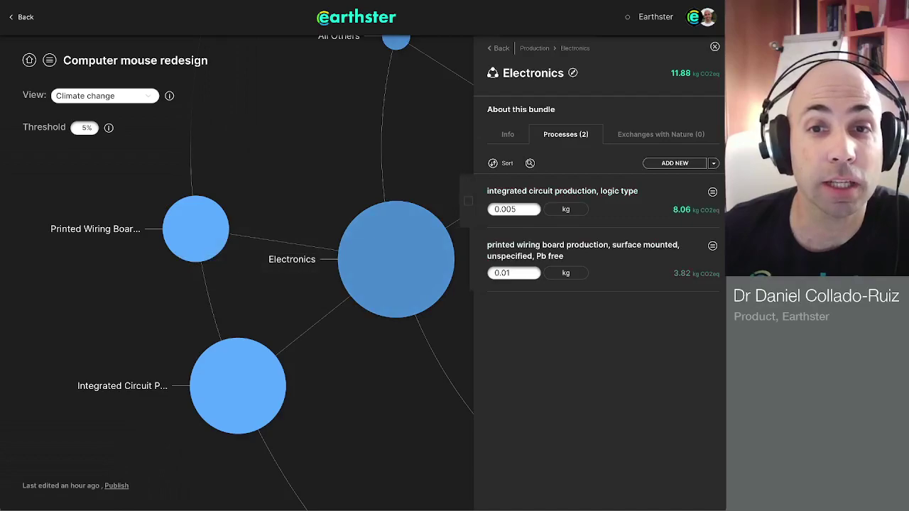
Set the Electronics bundle's integrated circuit production to 0.003 kg and its printed wiring board production to 0.006 kg, and close the bundle's details.
click(517, 210)
key(BackSpace)
text(3)
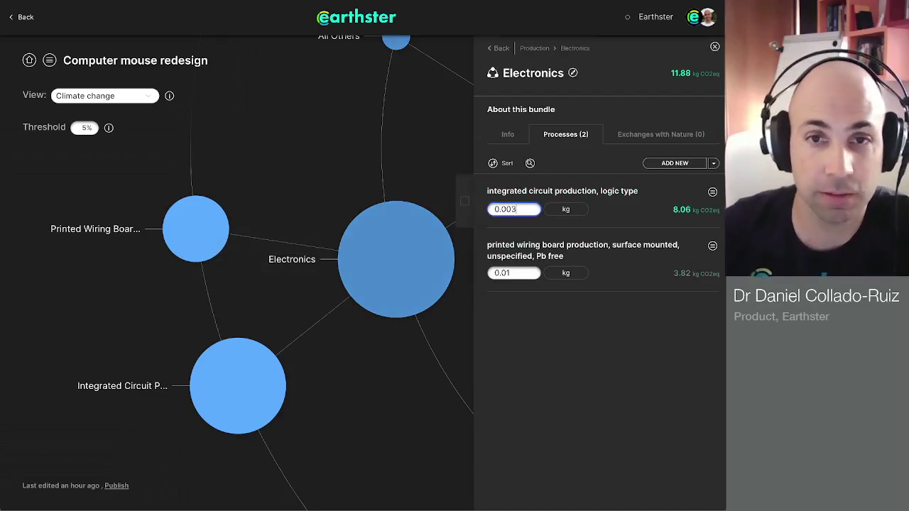
click(514, 274)
key(BackSpace)
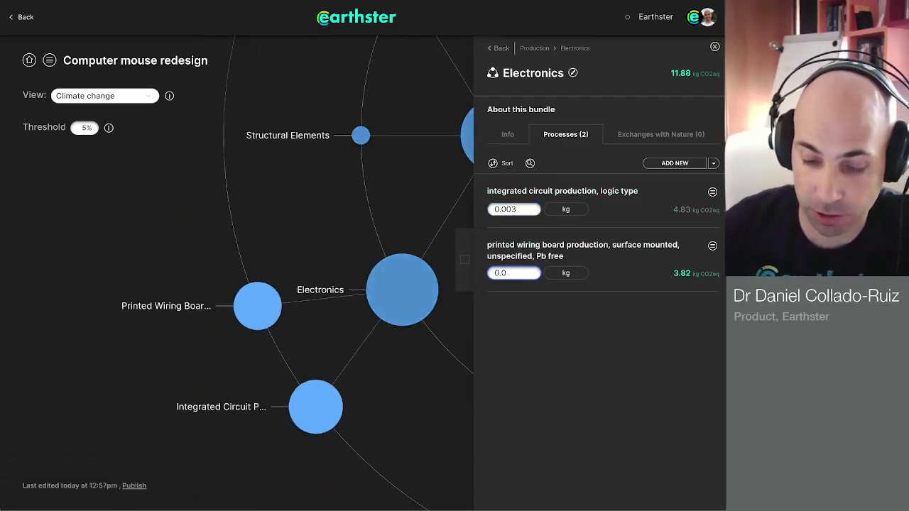
text(06)
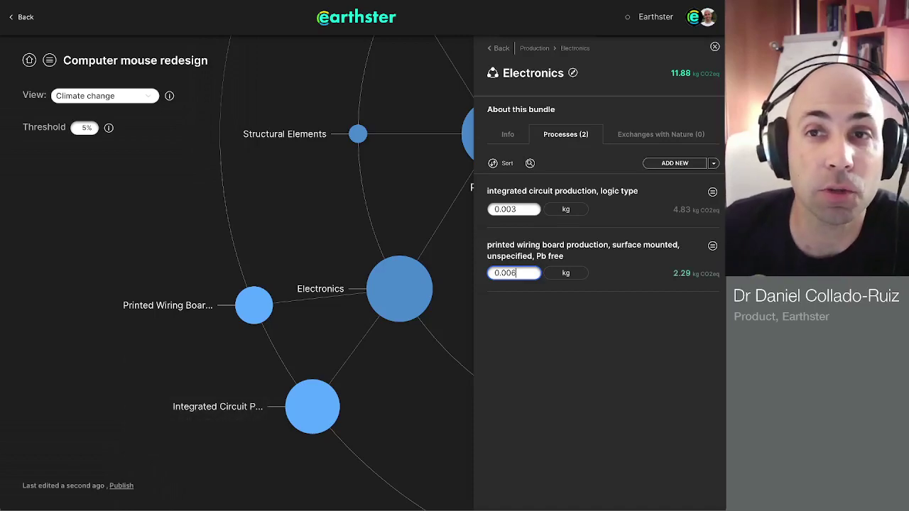
key(Escape)
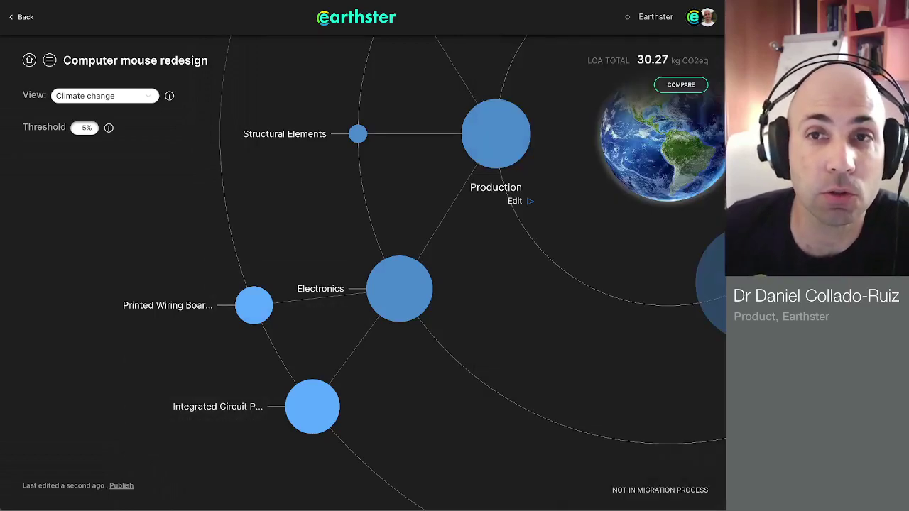
Describe the integrated circuit production process in the Electronics bundle as "Changed electronics model" and close its details.
mouse_move(399, 289)
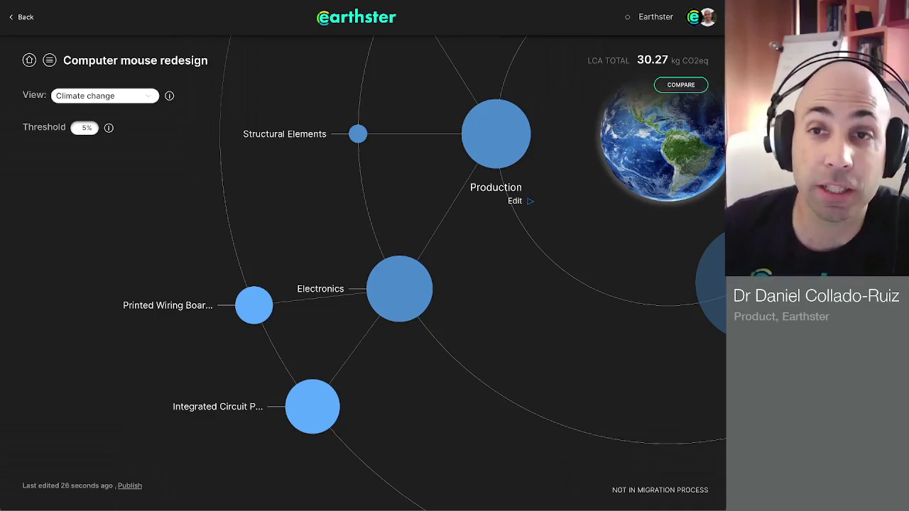
click(399, 288)
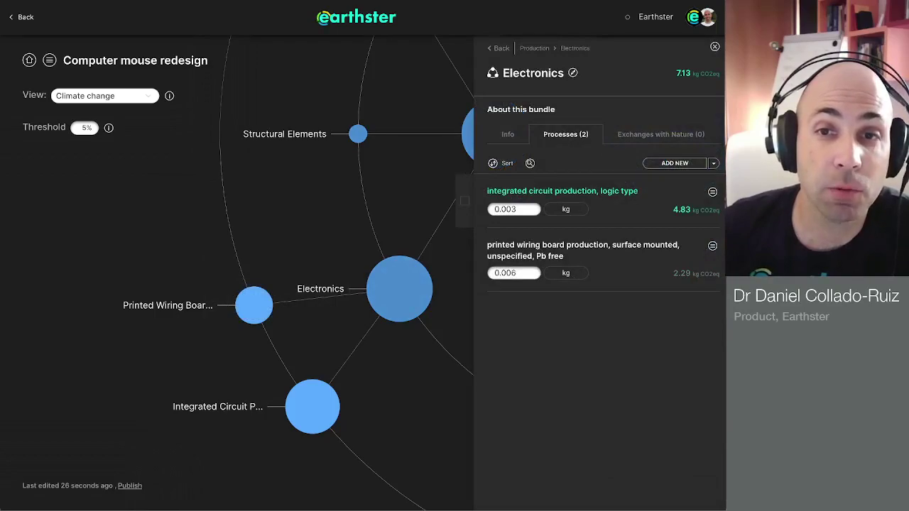
click(562, 191)
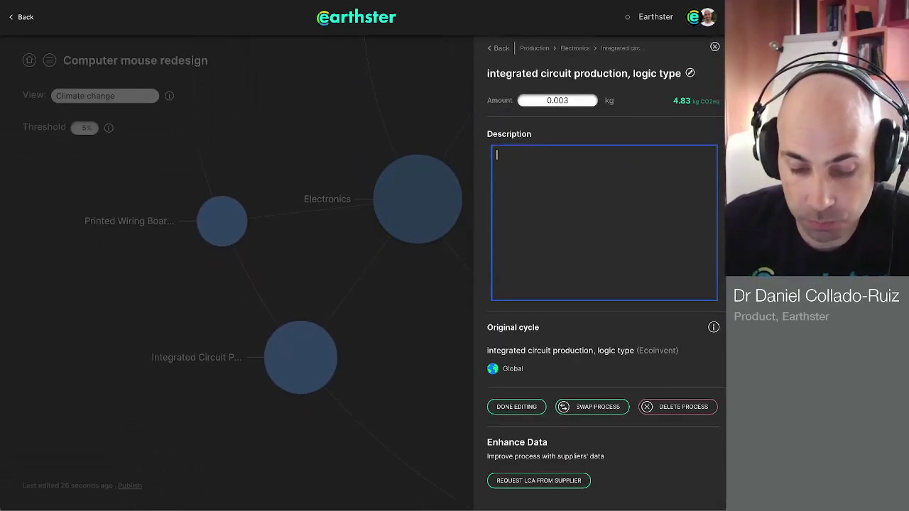
text(Changed electroci)
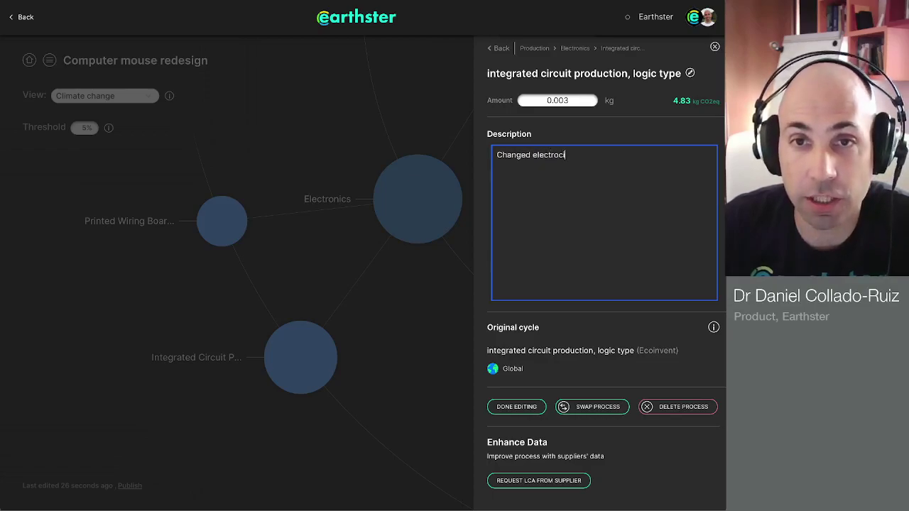
text(s)
key(BackSpace)
text(n)
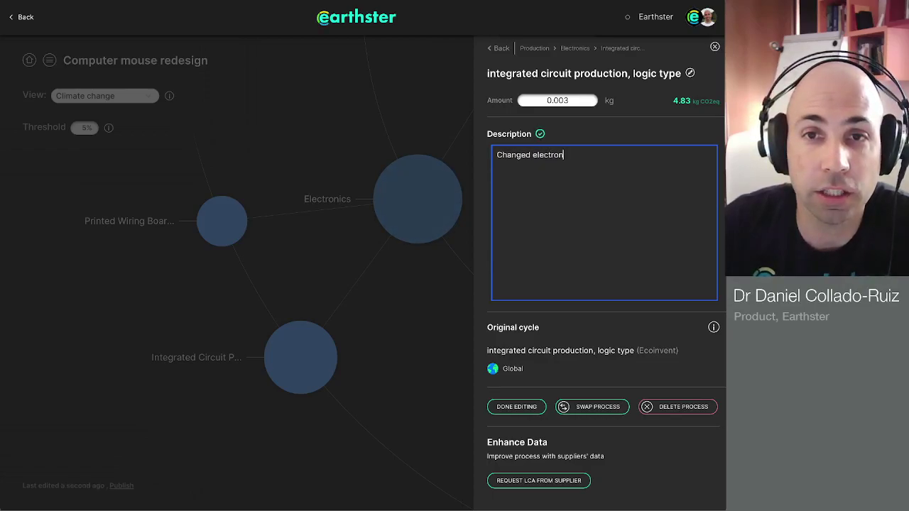
text(ics model)
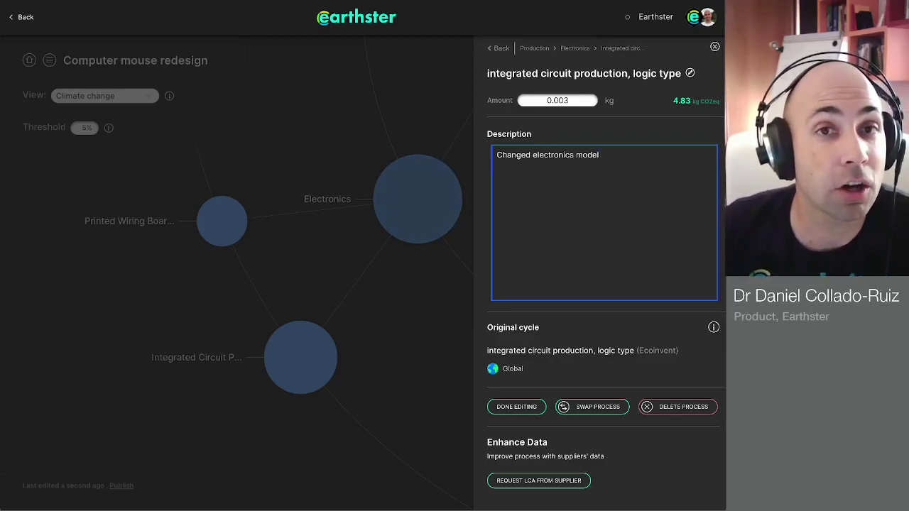
click(714, 47)
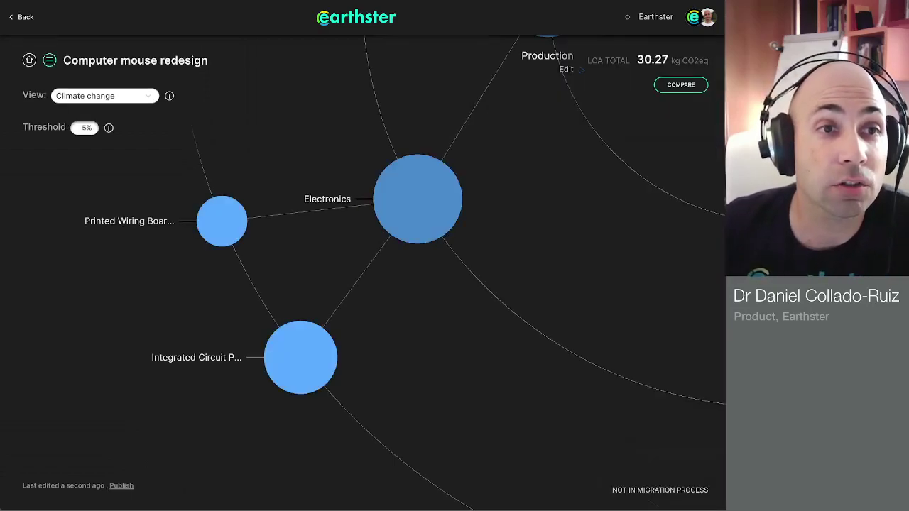
Start the cycle notes with the heading "Assumptions:" and a second line reading "New electronics changed in".
click(50, 60)
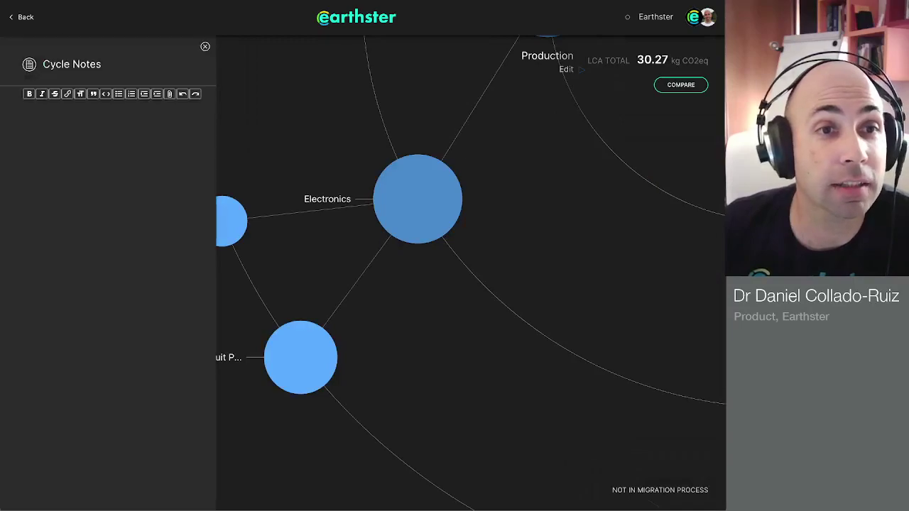
text(Assu)
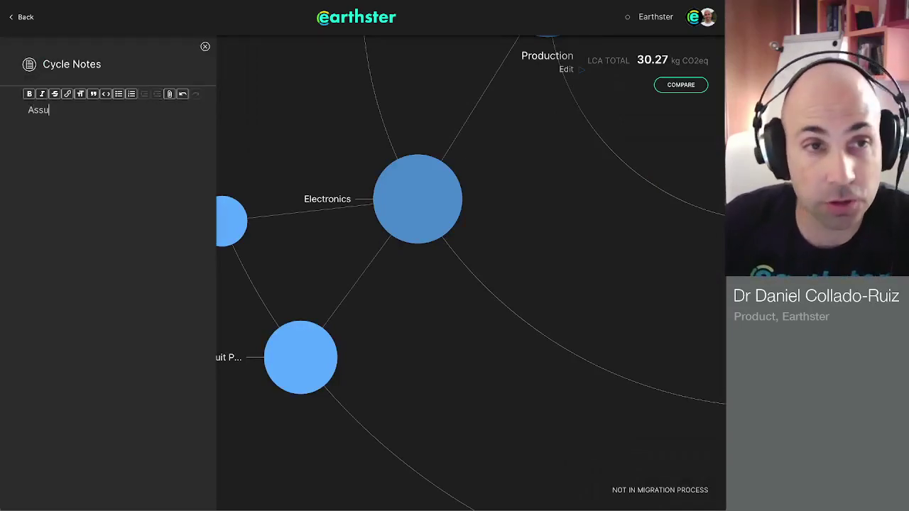
text(mptions:)
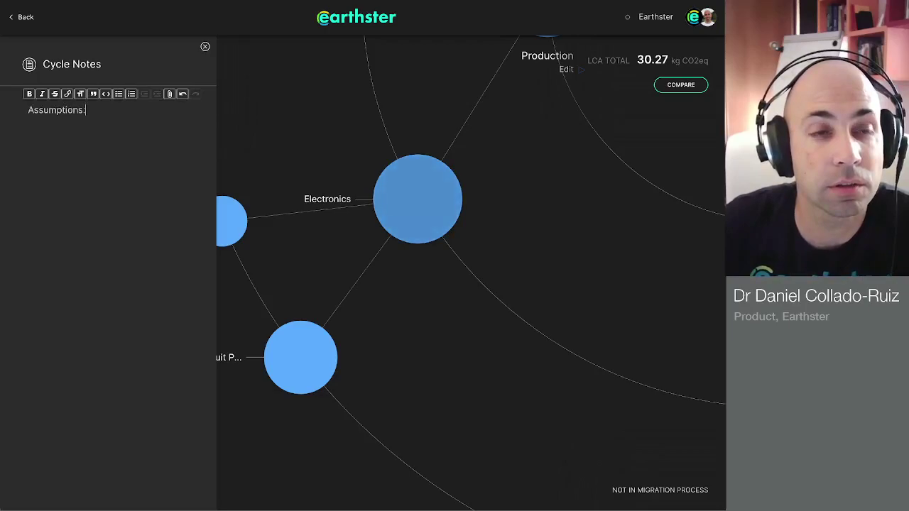
key(Return)
text(New electronics changed in)
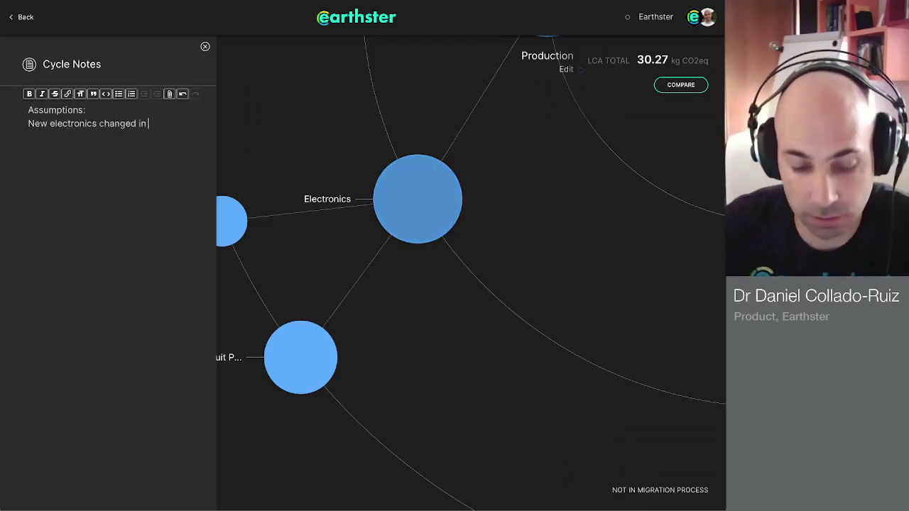
Remove the "Assumptions:" heading from the cycle notes, complete the remaining line as "New electronics changed in August 2022", and close the notes.
key(Up)
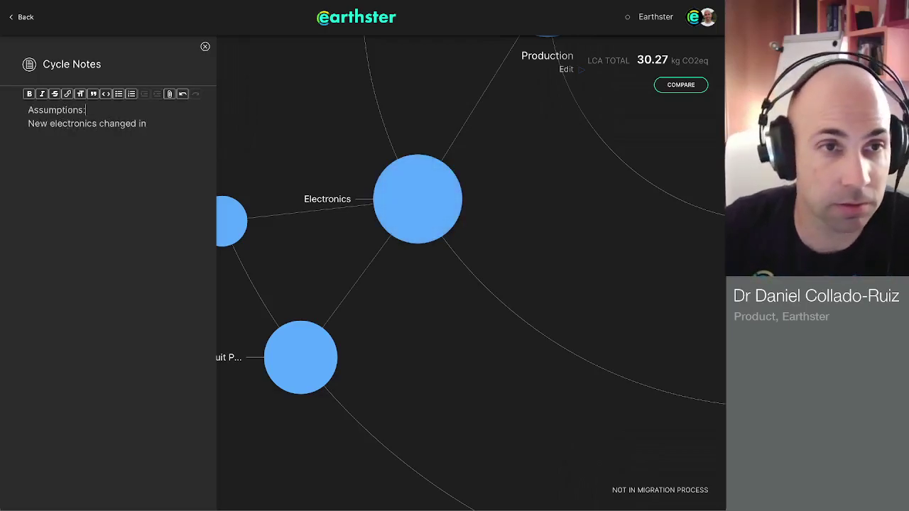
key(shift+Home)
key(BackSpace)
key(Down)
key(BackSpace)
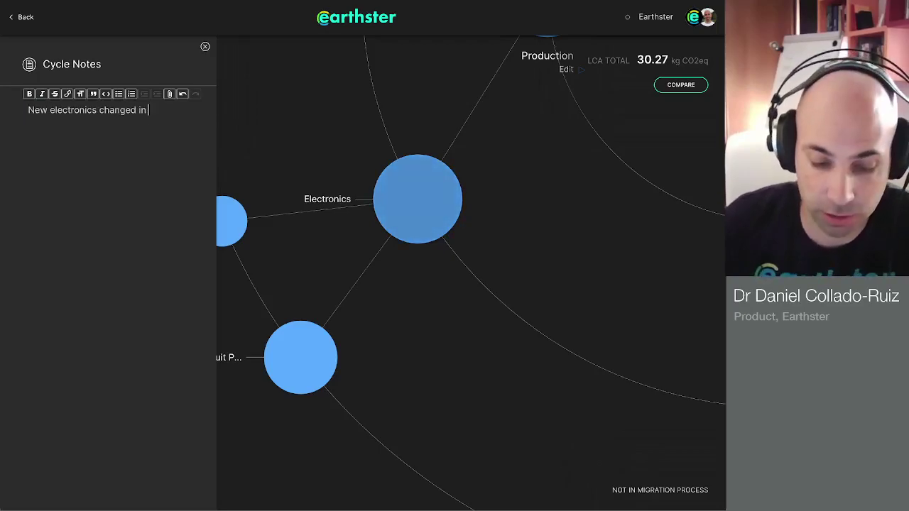
key(End)
text(Augu)
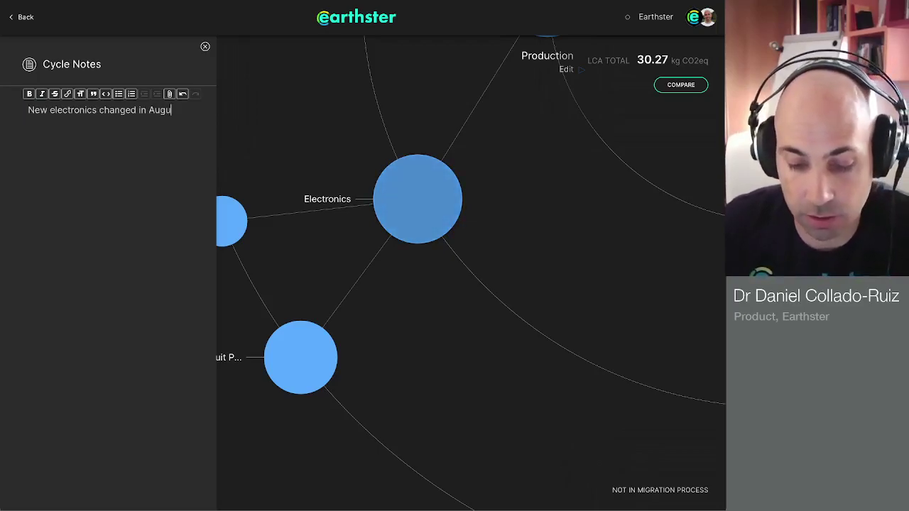
text(st 2022)
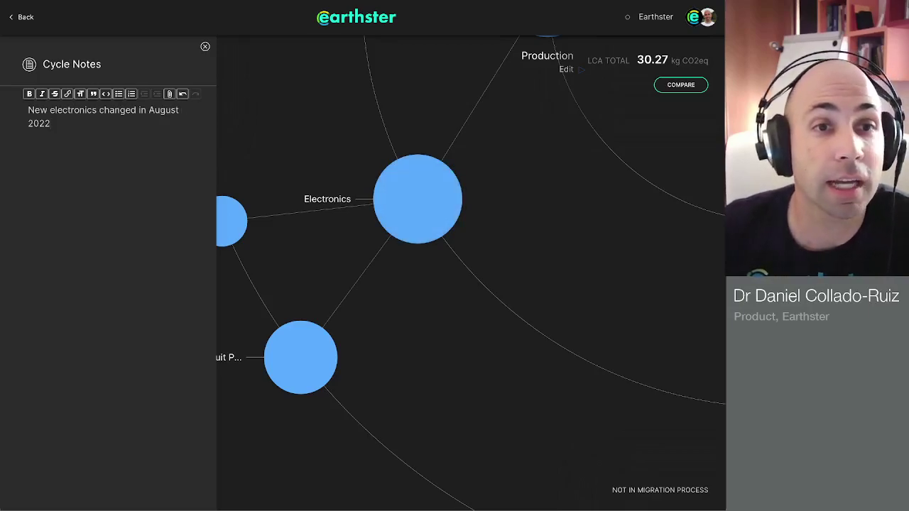
click(205, 46)
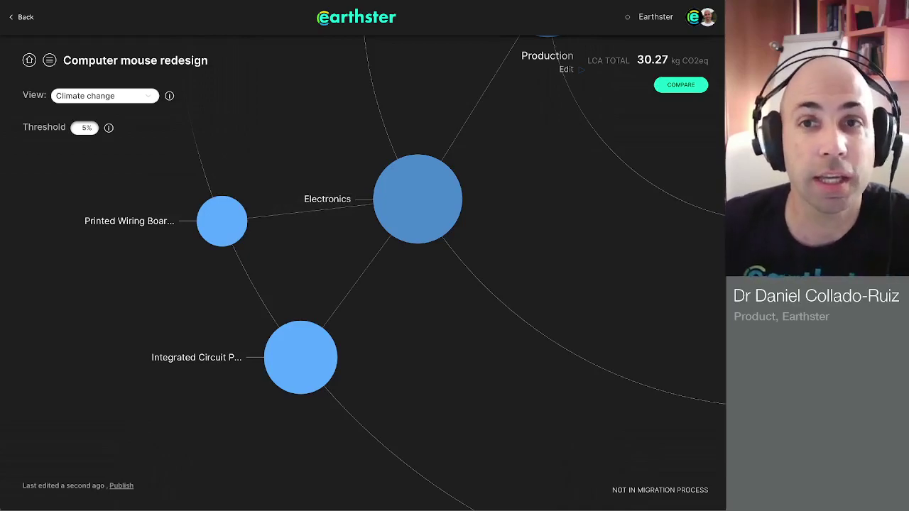
Examine the damage to human health in the existing comparison with average, including its Production stage, and open the comparison's notes.
click(680, 85)
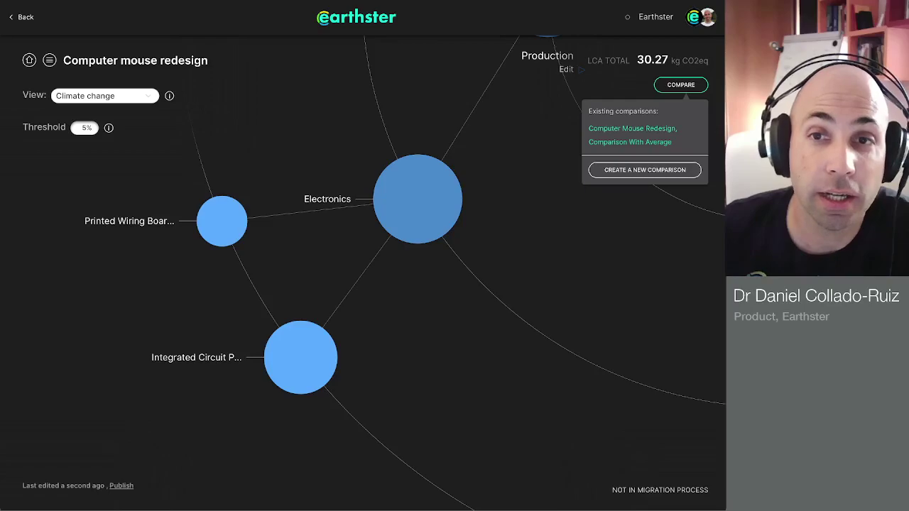
click(630, 135)
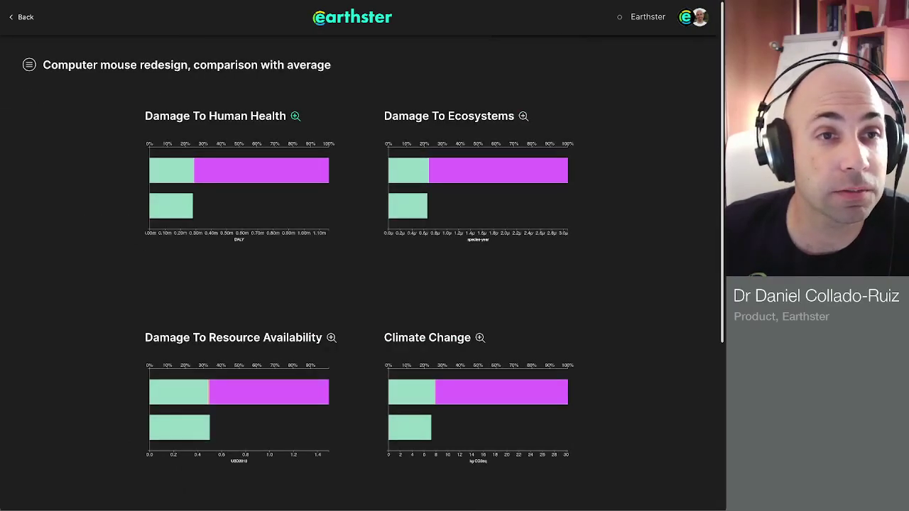
click(296, 116)
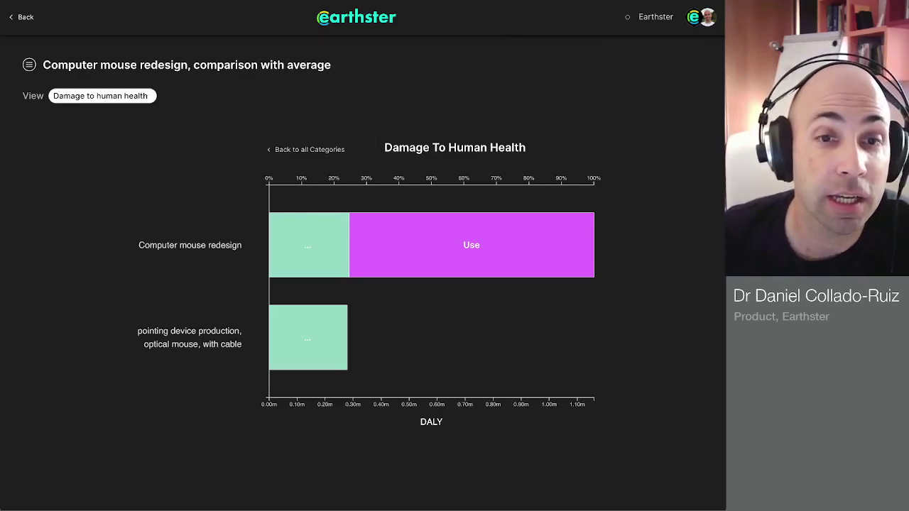
mouse_move(471, 245)
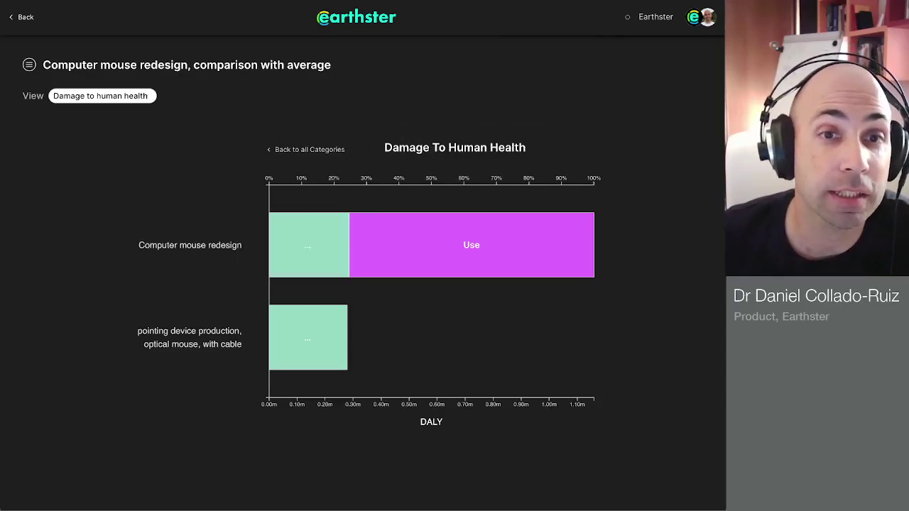
click(309, 245)
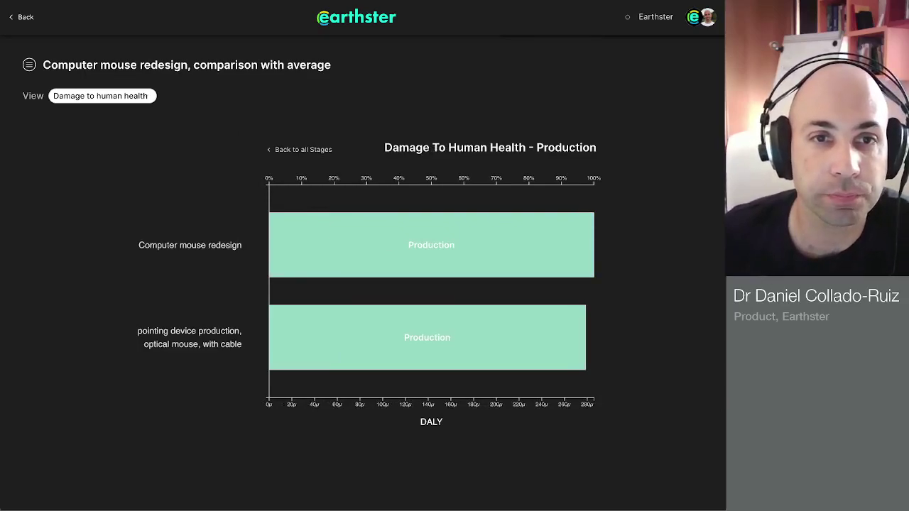
click(304, 150)
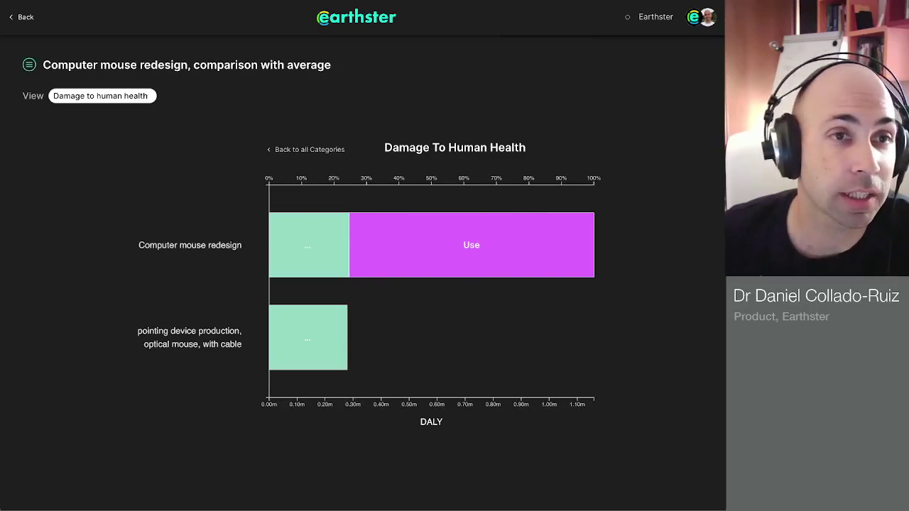
click(29, 65)
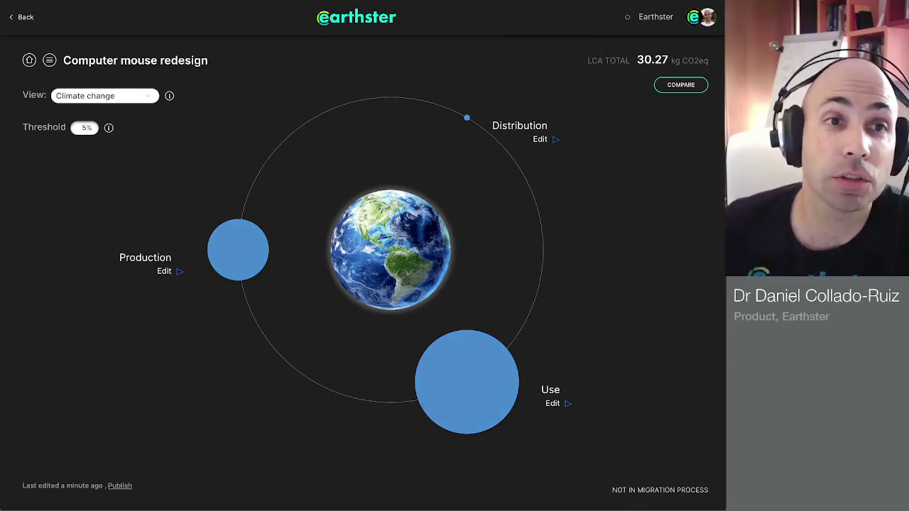
Start adding a new process to the Production stage, search the available processes for "steel" and browse the matches.
click(238, 250)
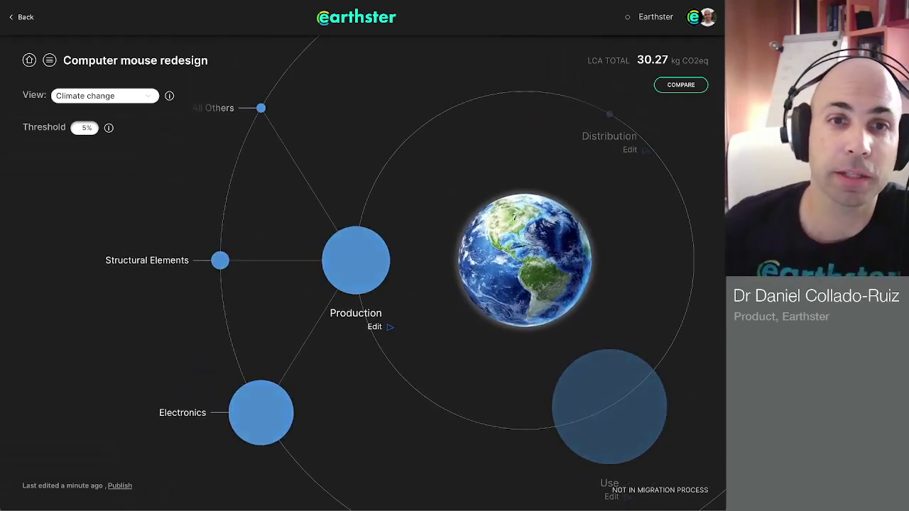
click(375, 327)
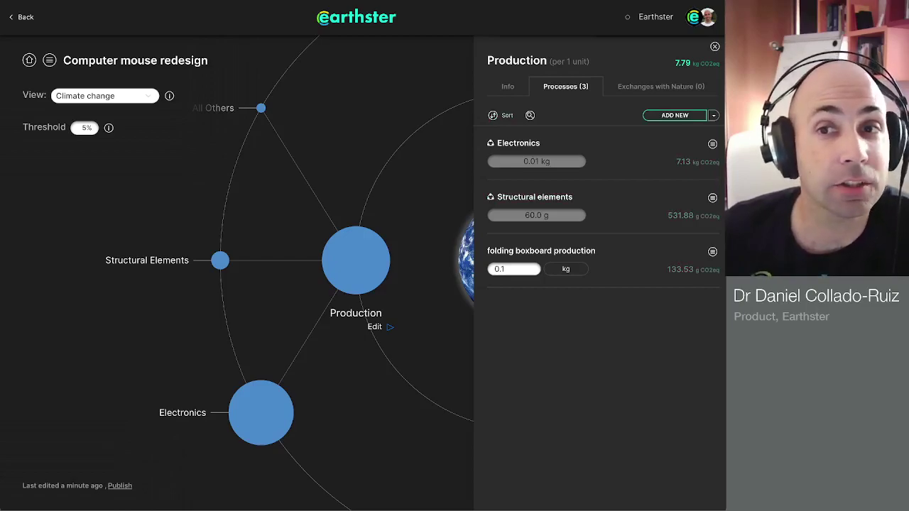
click(714, 116)
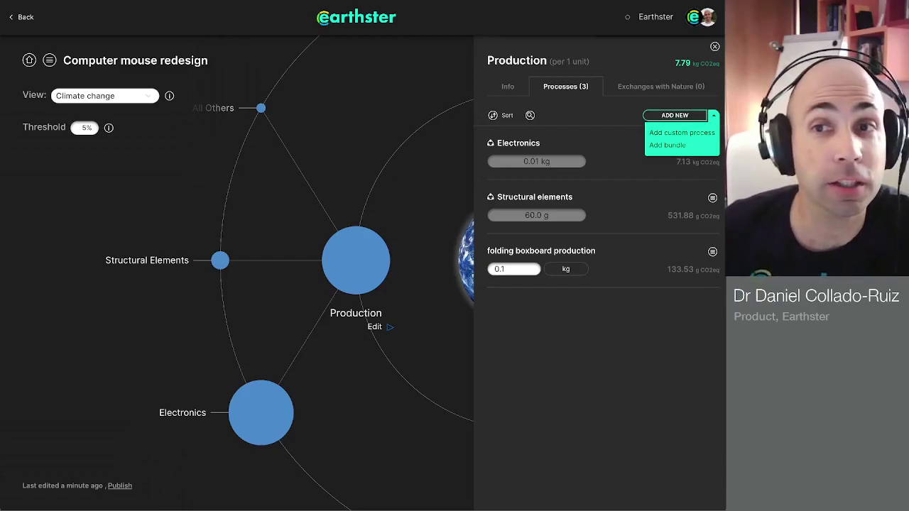
click(674, 115)
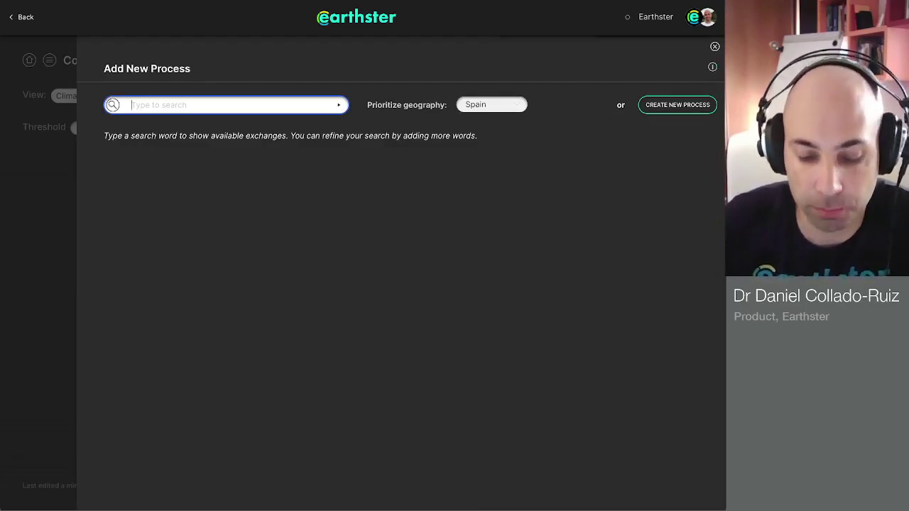
text(steel)
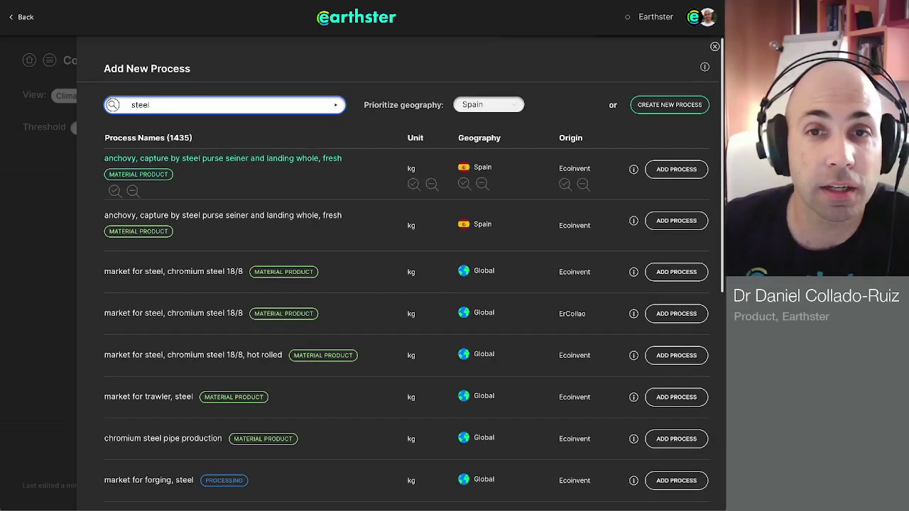
click(284, 124)
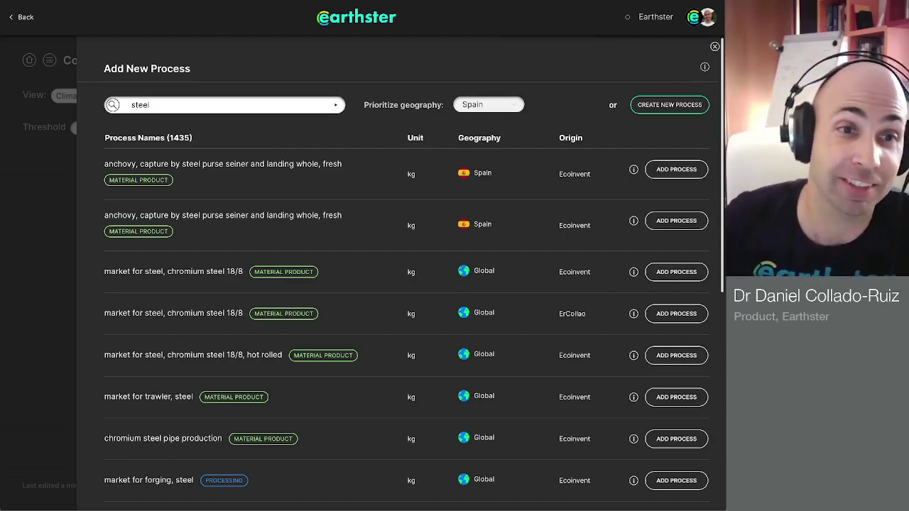
mouse_move(213, 163)
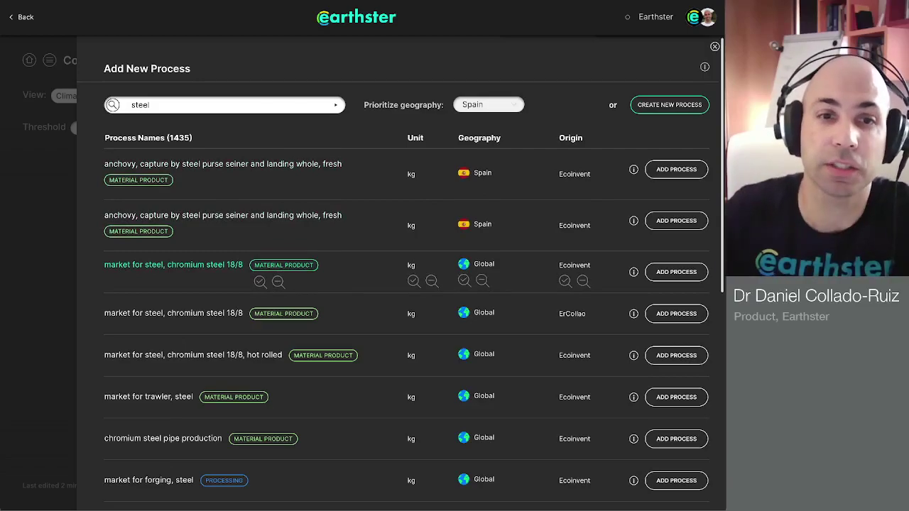
scroll(412, 284, down, 3)
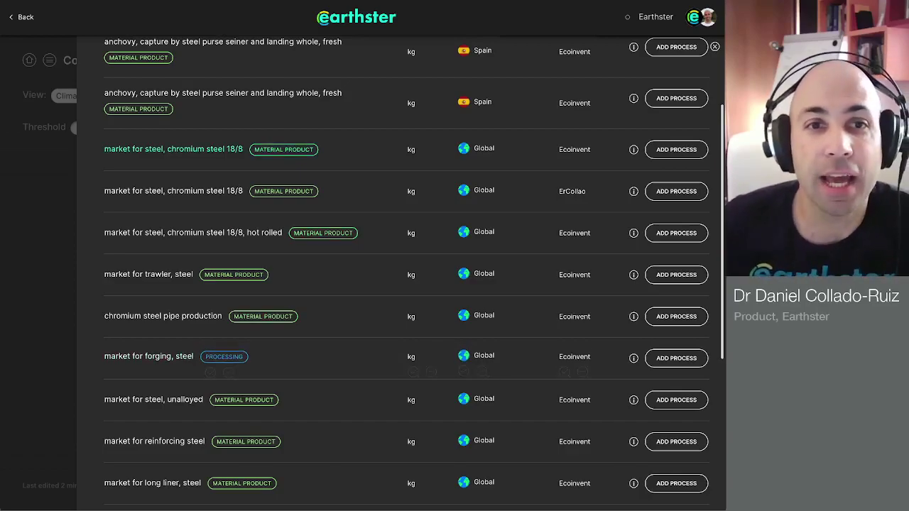
scroll(401, 284, up, 3)
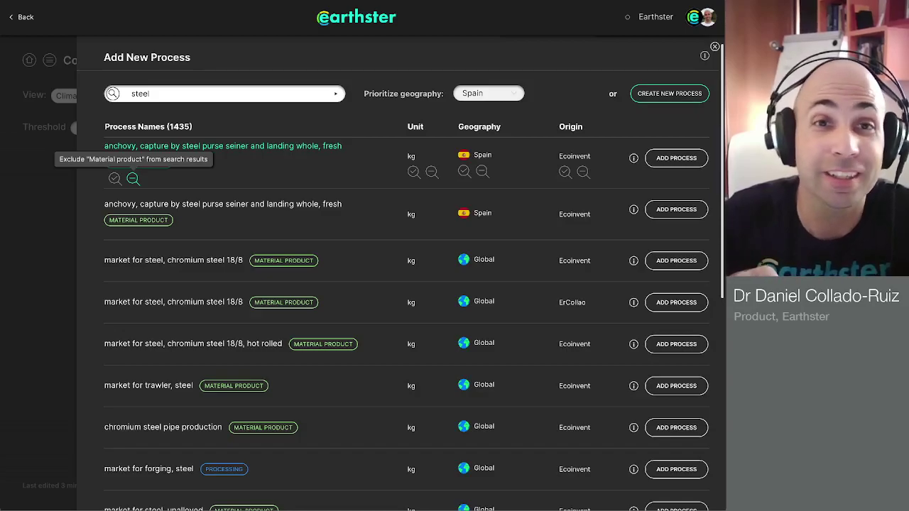
Try excluding material products, the Ecoinvent origin, and the Global and Rest-of-World geographies from the steel results, and clear all the filters.
click(133, 178)
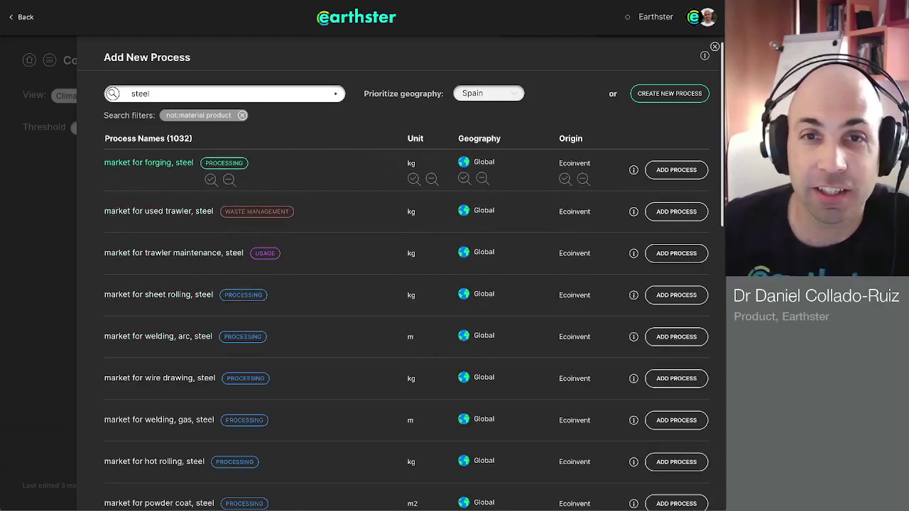
click(583, 179)
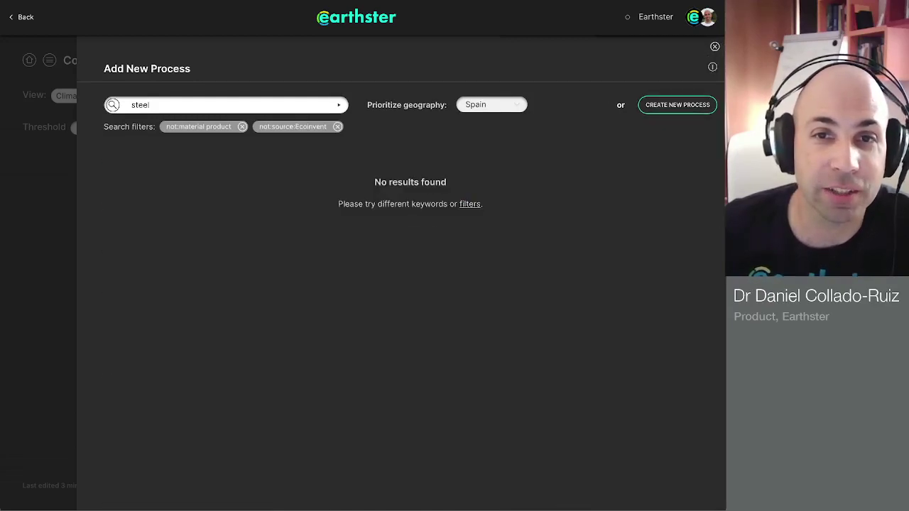
click(337, 126)
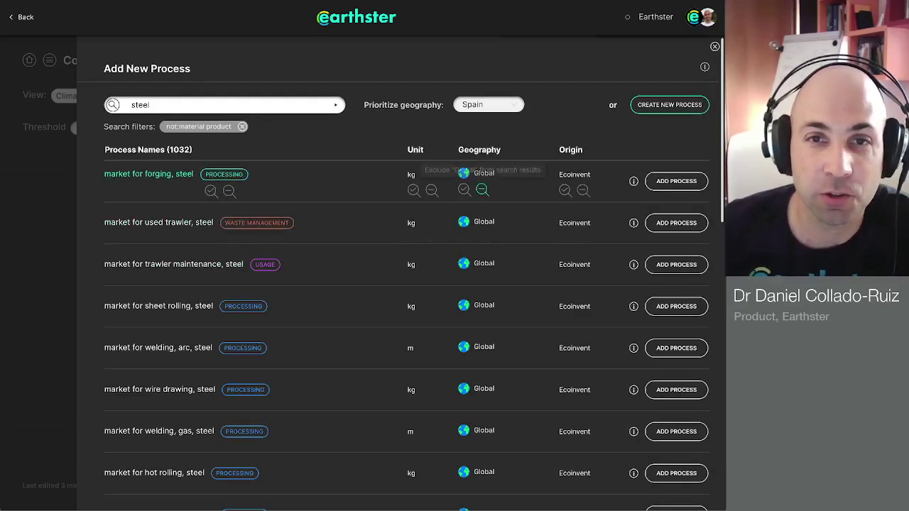
click(482, 190)
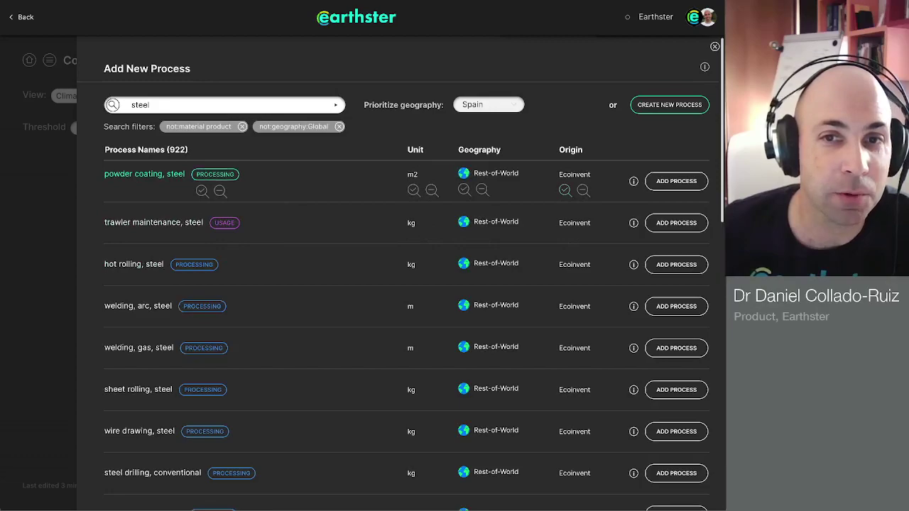
click(482, 189)
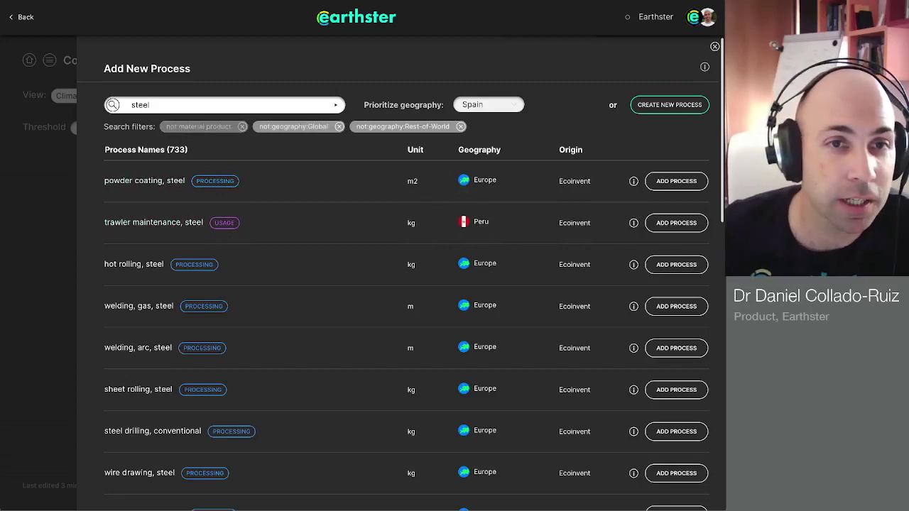
click(242, 126)
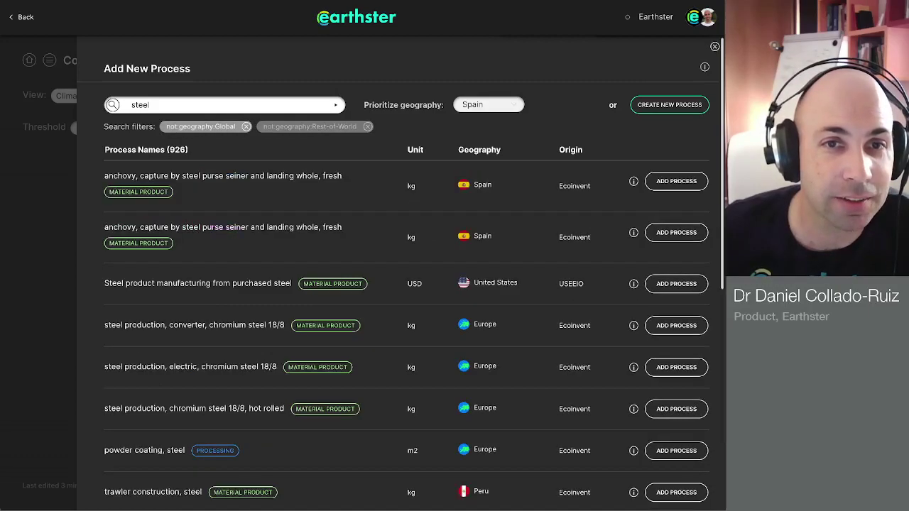
click(368, 126)
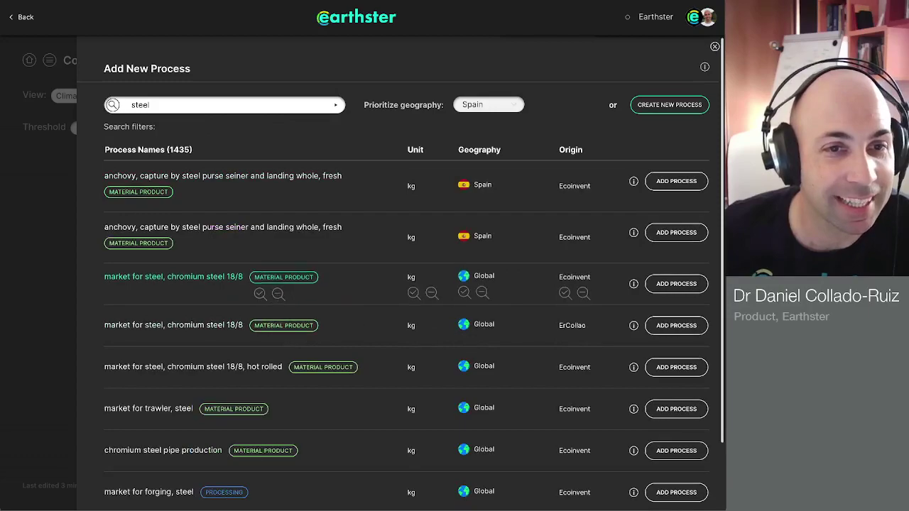
Add the global Ecoinvent process "market for steel, chromium steel 18/8" to Production with an amount of 0.4 kg.
click(676, 283)
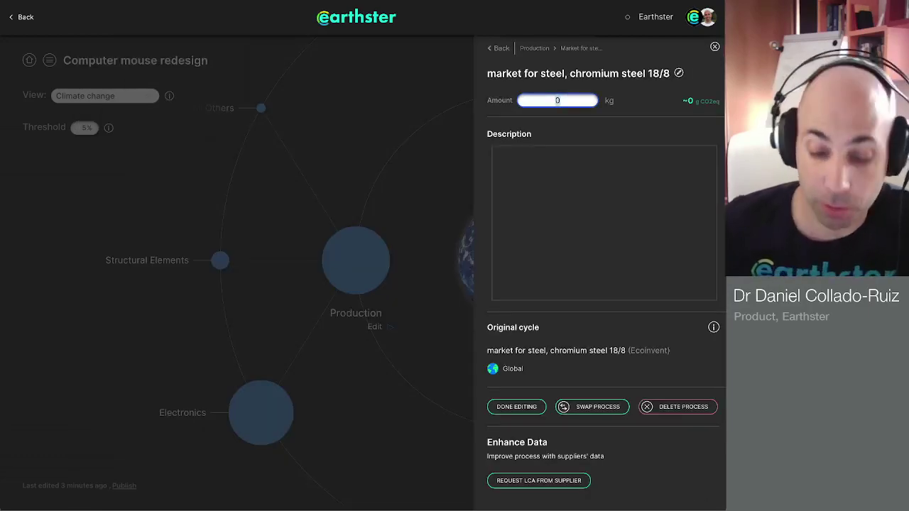
text(0.0004)
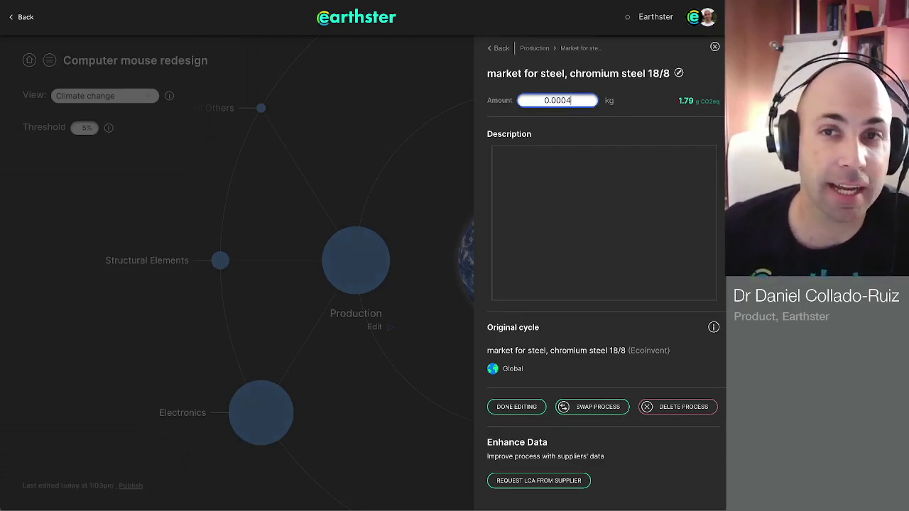
key(Left)
key(BackSpace)
key(BackSpace)
key(BackSpace)
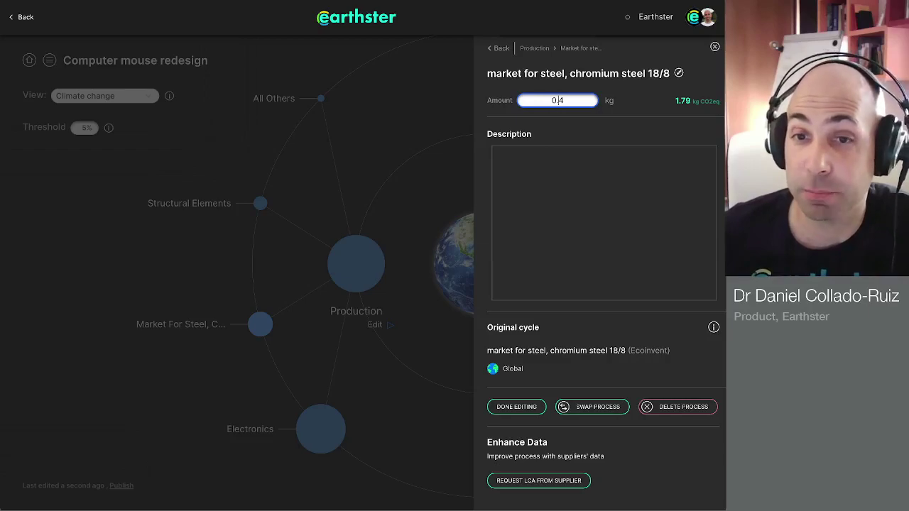
View the swap option for the steel process without replacing it, and review the Production stage's process list.
click(592, 406)
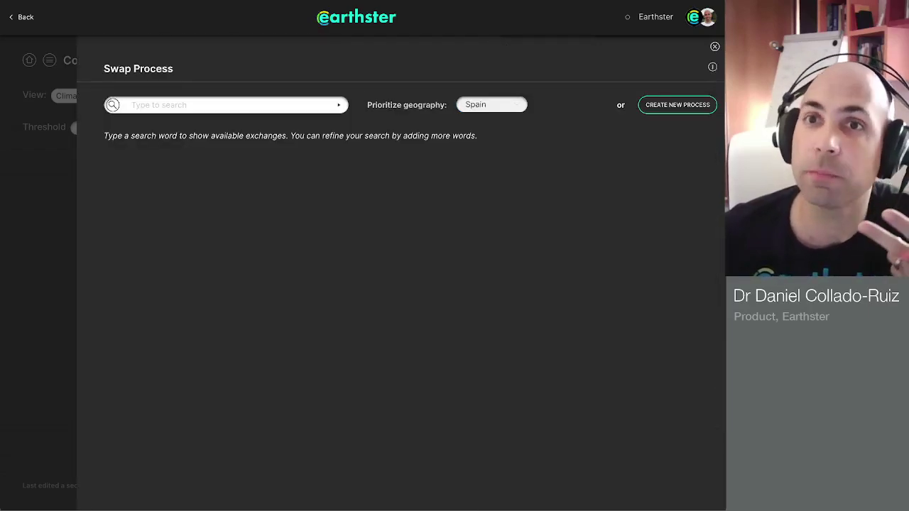
click(714, 47)
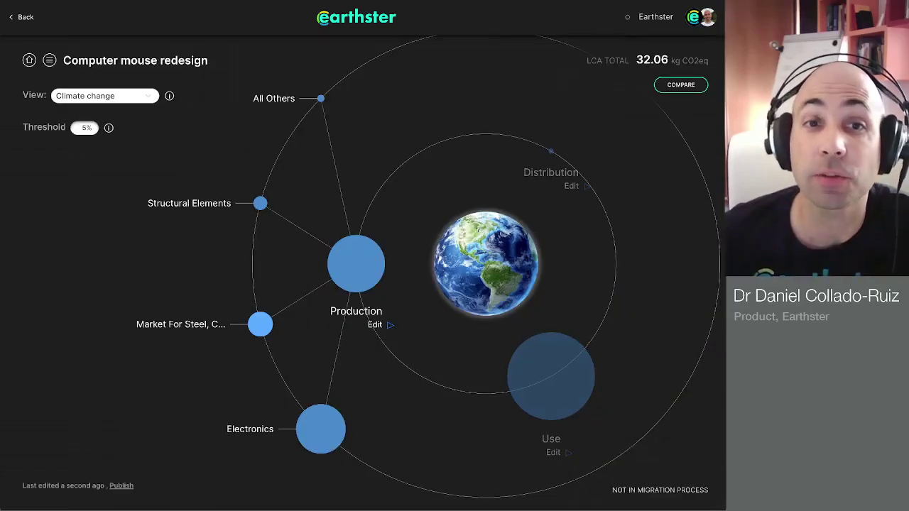
click(375, 325)
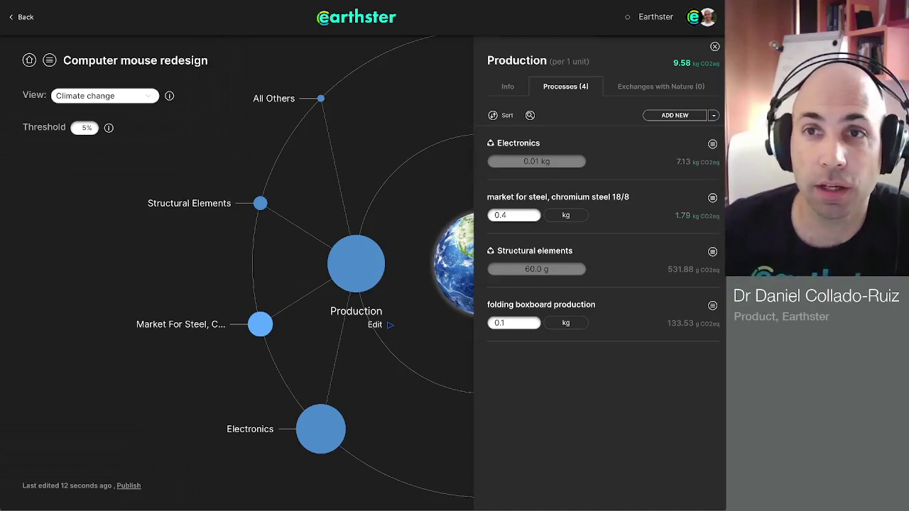
click(715, 46)
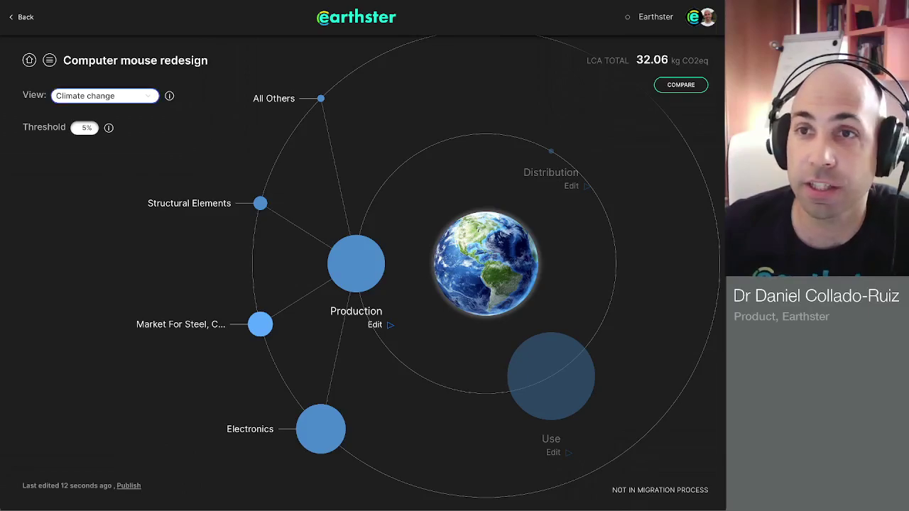
Examine the model under damage to resource availability, damage to ecosystems and water use, and return to the Climate change view.
key(Down)
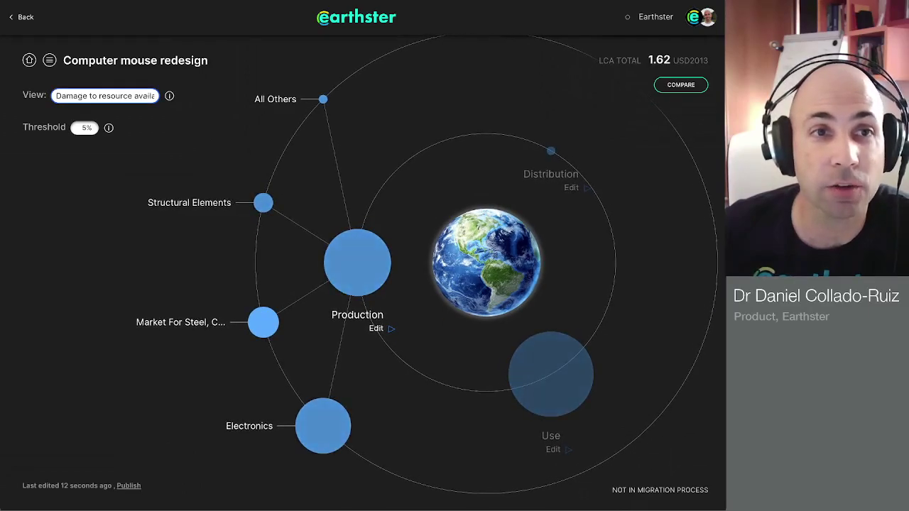
key(Down)
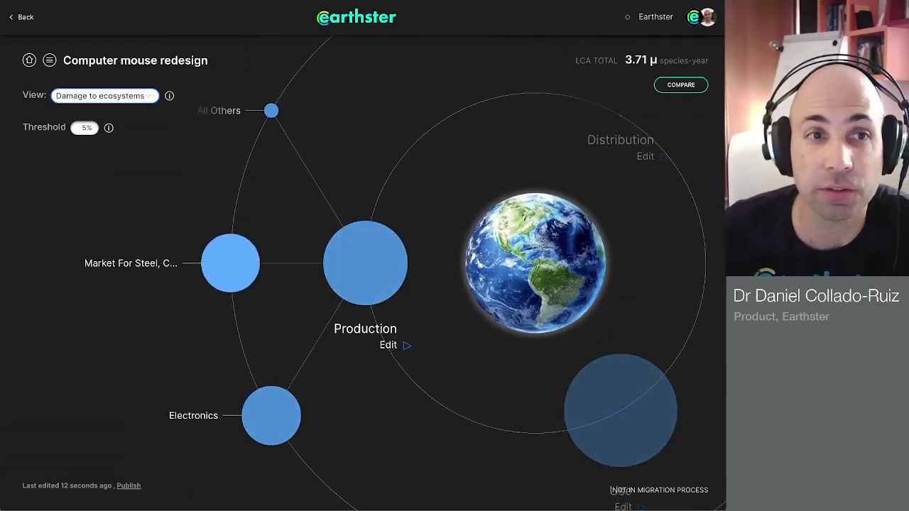
key(Down)
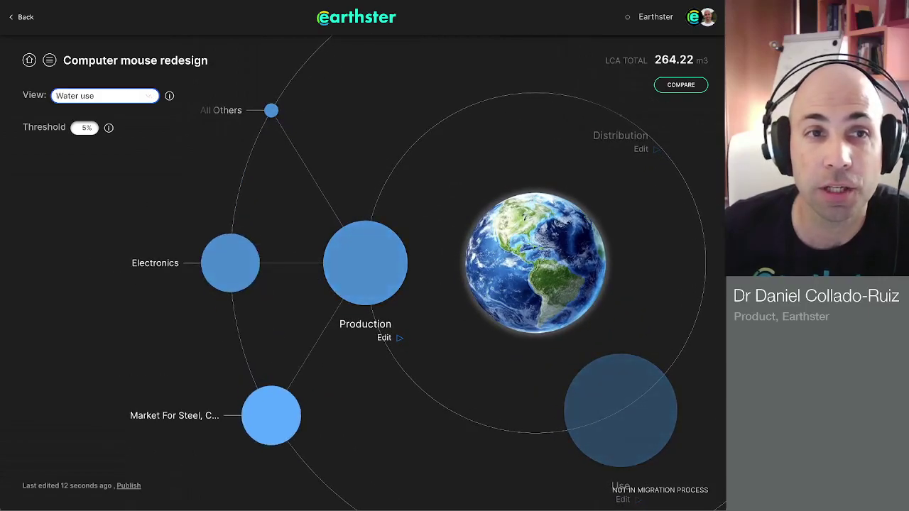
key(Down)
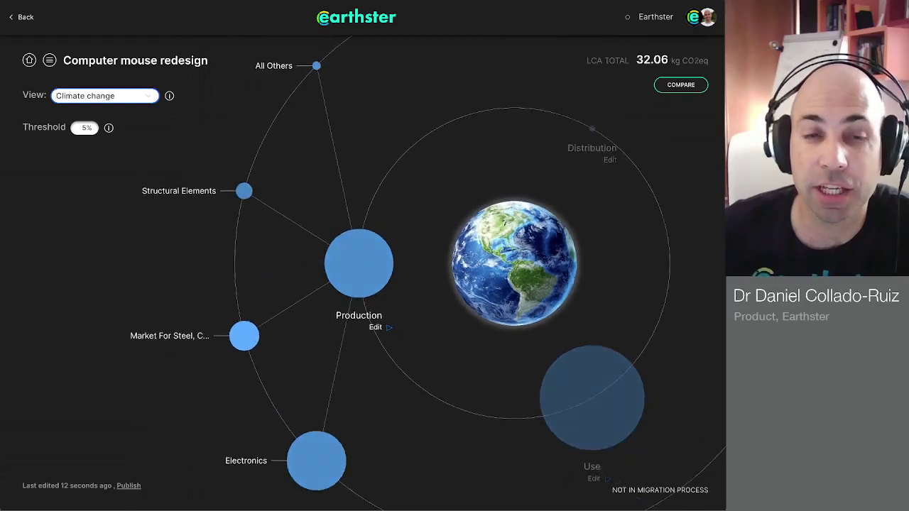
Examine the Use stage's electricity consumption down to the "Power while on standby" process, and return to the Production stage's processes.
click(375, 324)
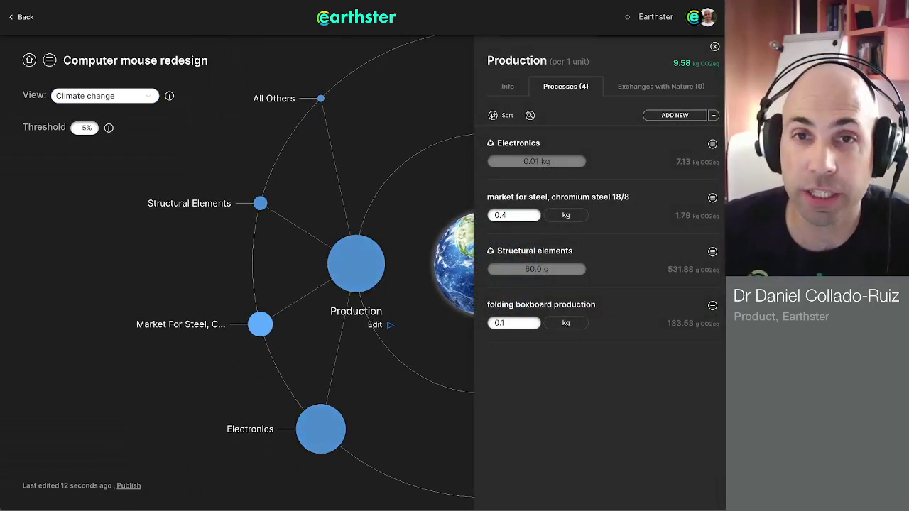
drag(465, 229, 265, 201)
click(348, 344)
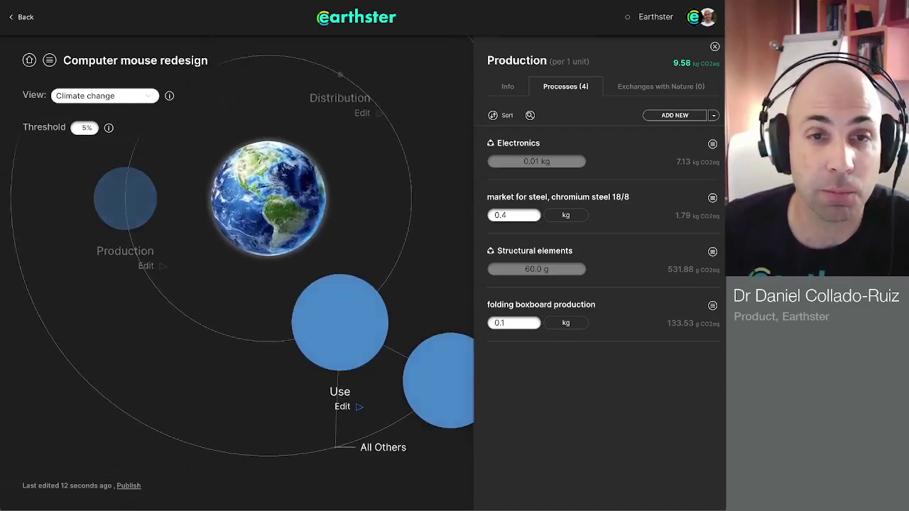
drag(389, 213, 225, 163)
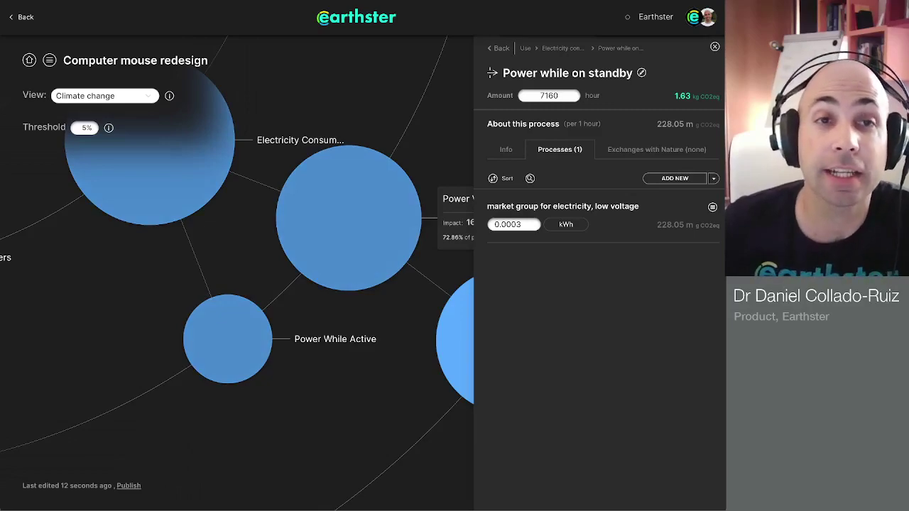
scroll(253, 242, down, 5)
drag(248, 243, 333, 319)
click(203, 185)
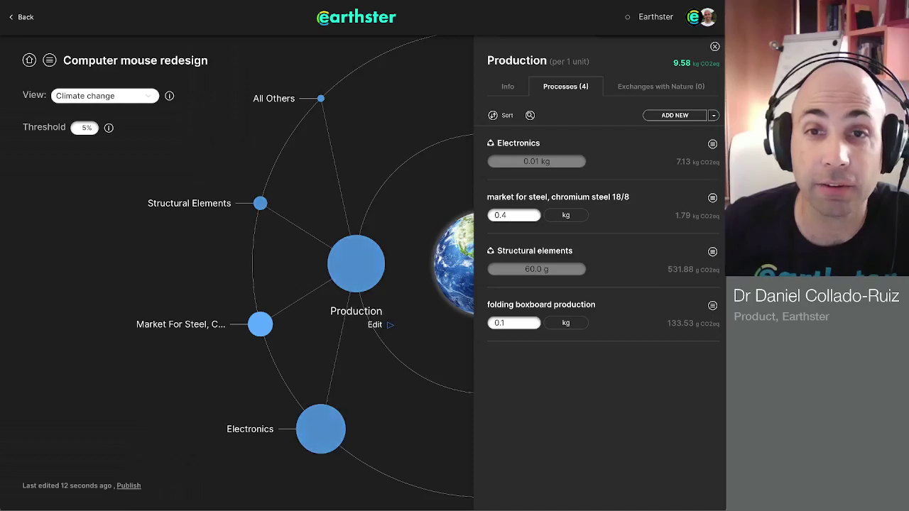
View the supplier LCA request form for the integrated circuit production process in the Electronics bundle, and close it without sending.
click(518, 143)
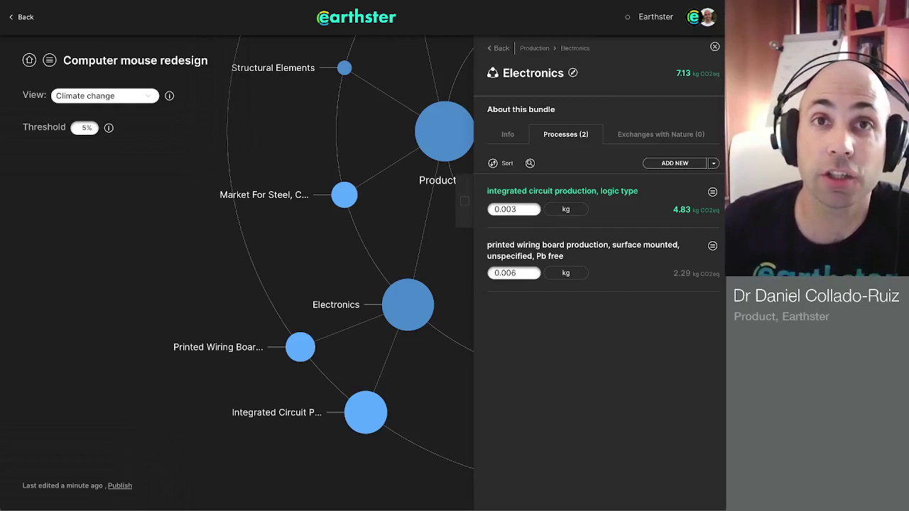
click(563, 191)
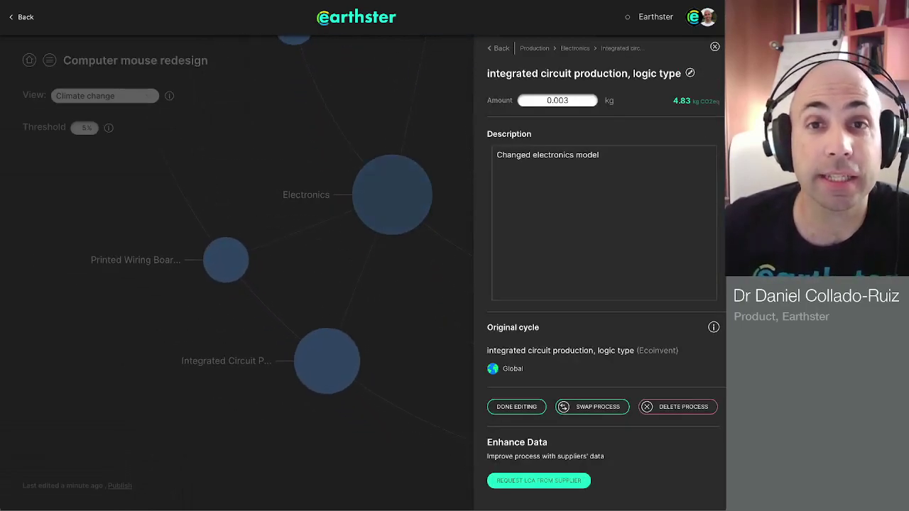
click(538, 481)
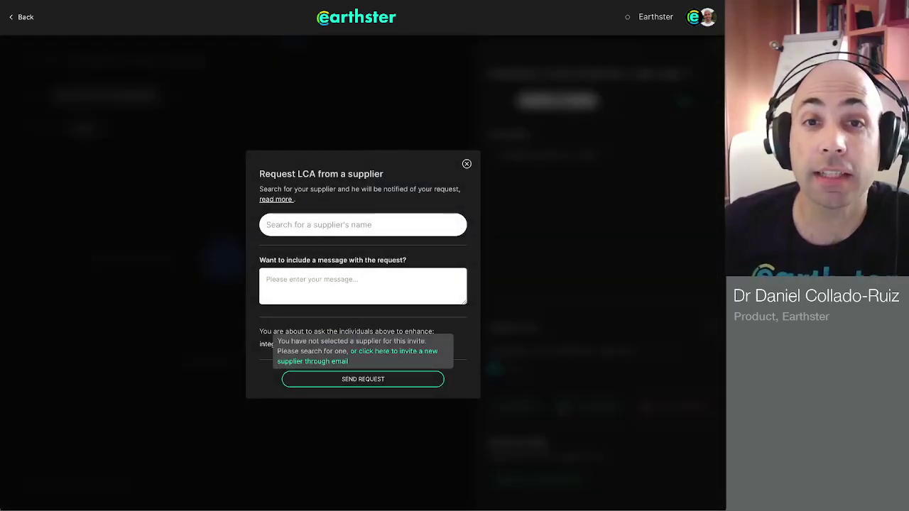
key(Escape)
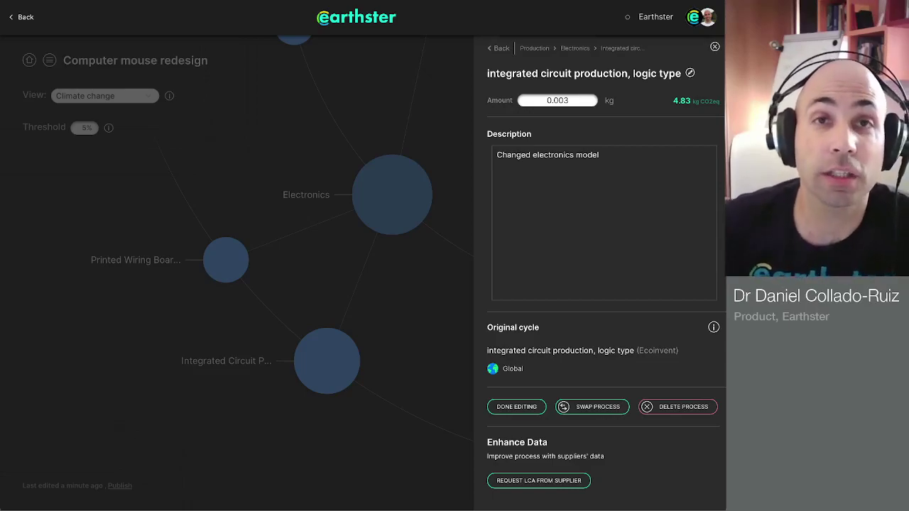
Close the integrated circuit process details and explore the upstream contributors of Integrated Circuit Production, Logic Type in the impact graph.
key(Escape)
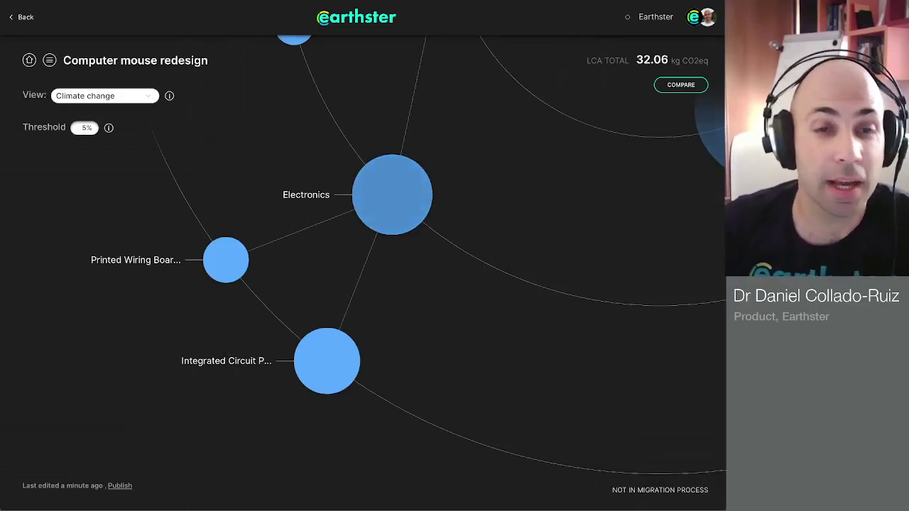
drag(440, 284, 420, 256)
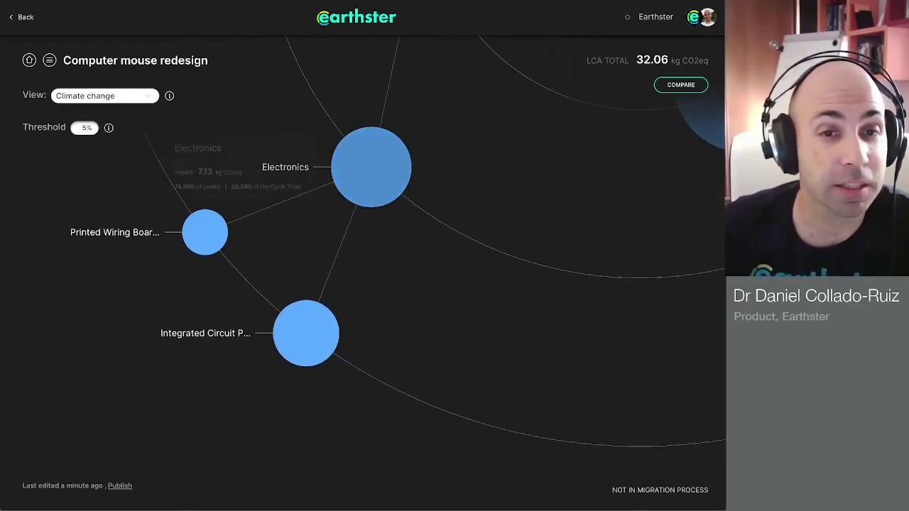
mouse_move(306, 334)
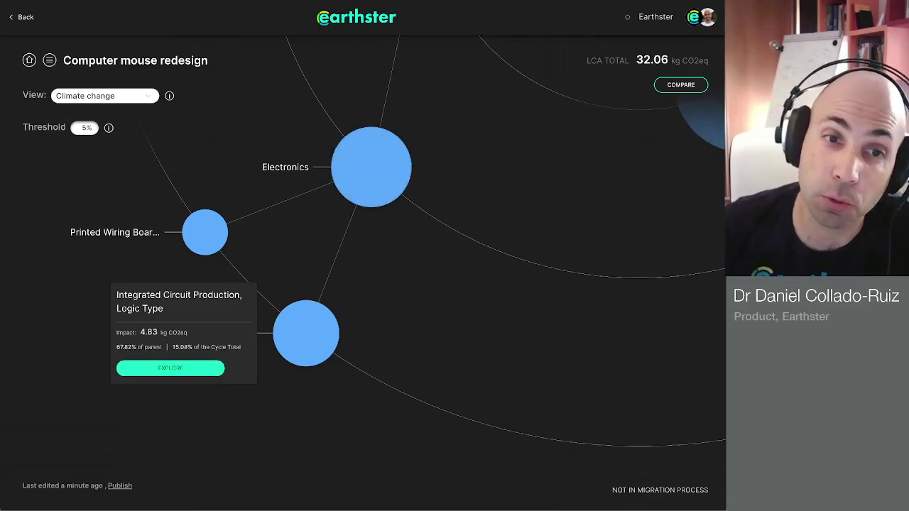
click(170, 368)
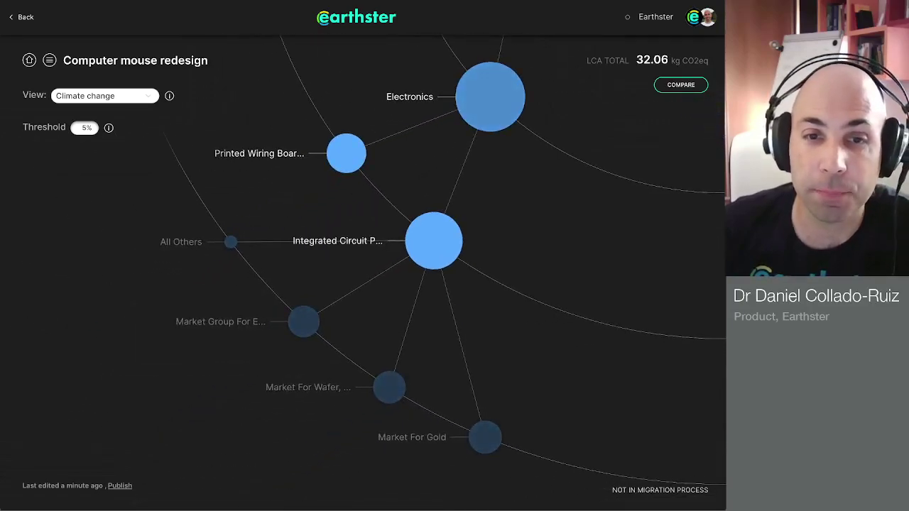
Explore the Market For Gold contributor down to its gold mine and refinery operations, and return to the full life cycle overview.
mouse_move(312, 388)
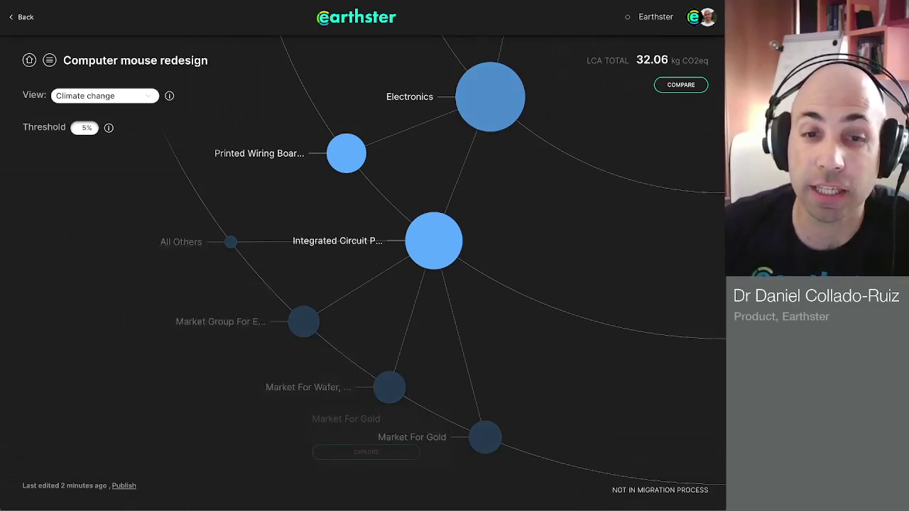
mouse_move(485, 437)
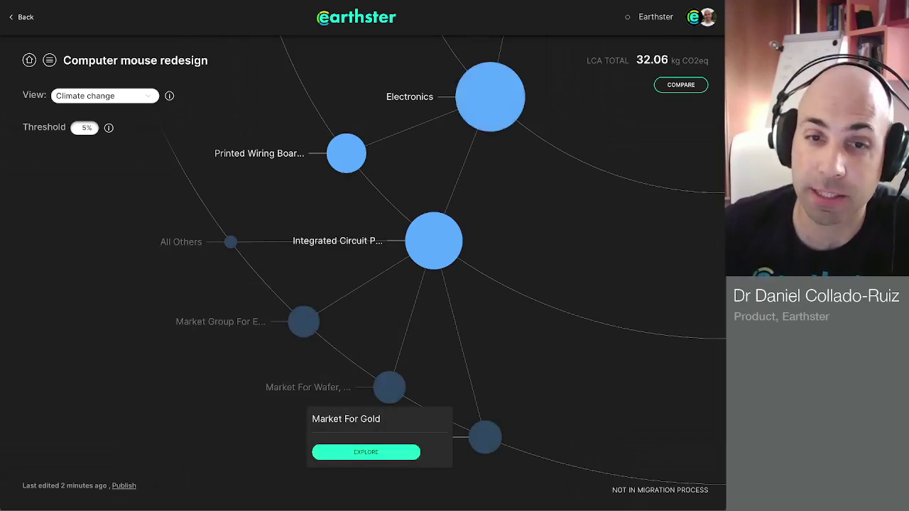
click(366, 452)
mouse_move(488, 442)
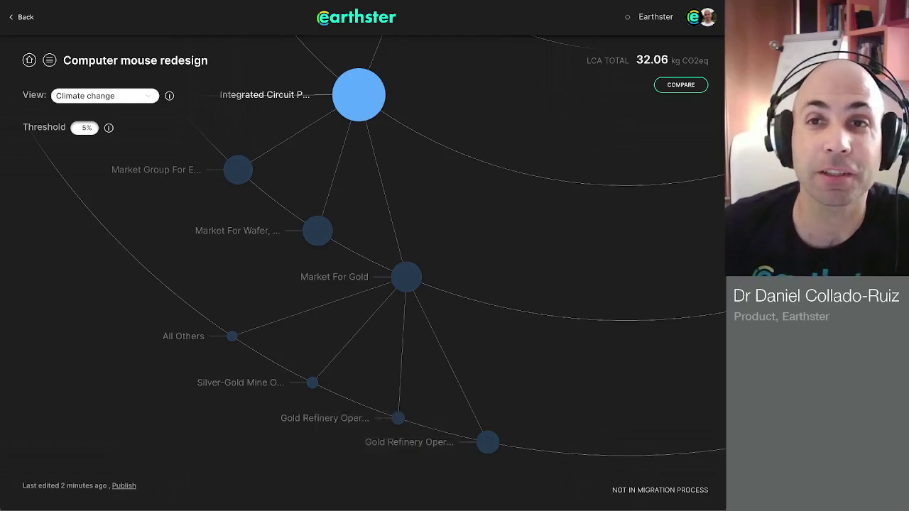
drag(454, 156, 325, 437)
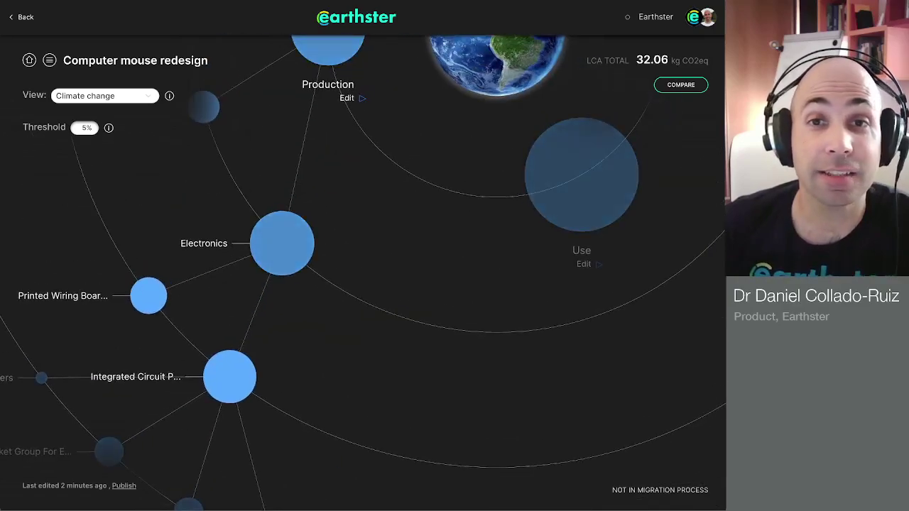
click(328, 51)
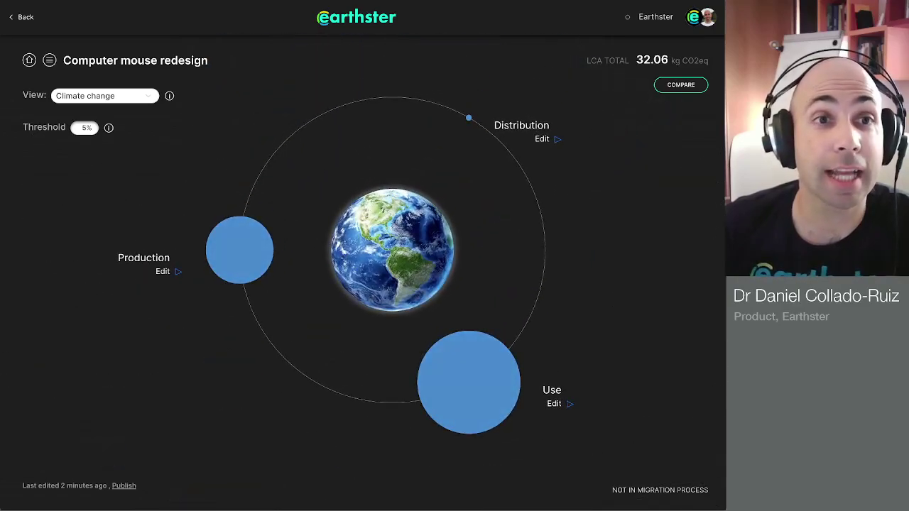